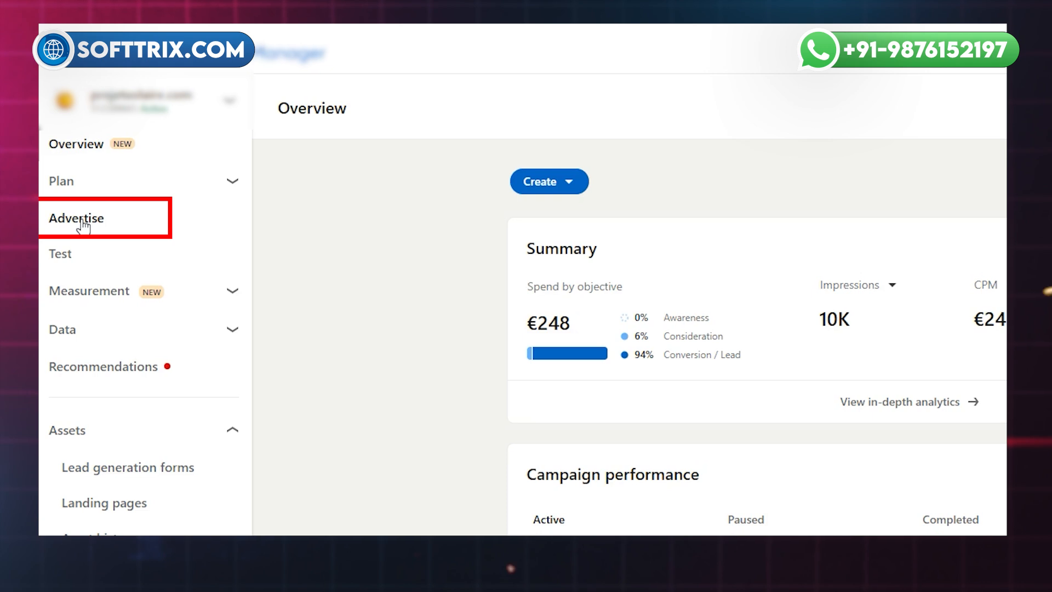
Start a new campaign group in the Advertise section and name it "Lead Genaration Instant Form || 07.02.2025".
click(82, 219)
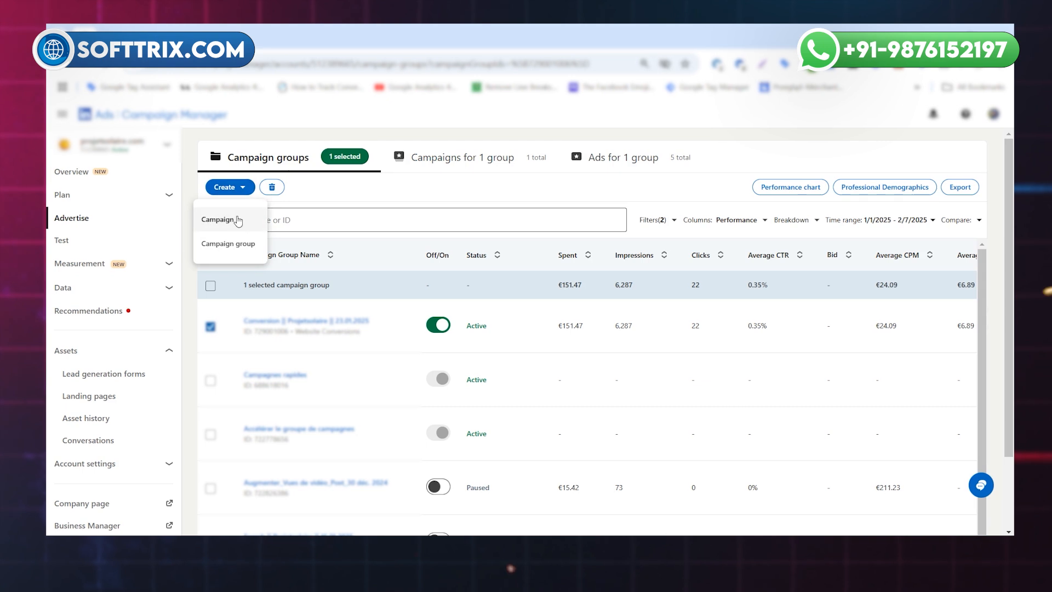
click(335, 158)
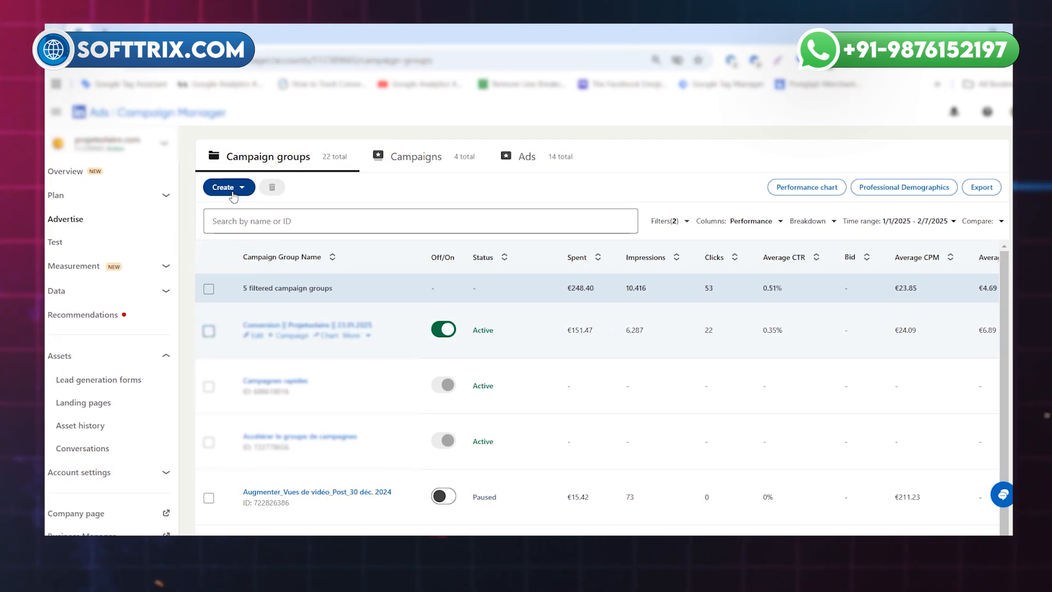
click(233, 191)
click(229, 247)
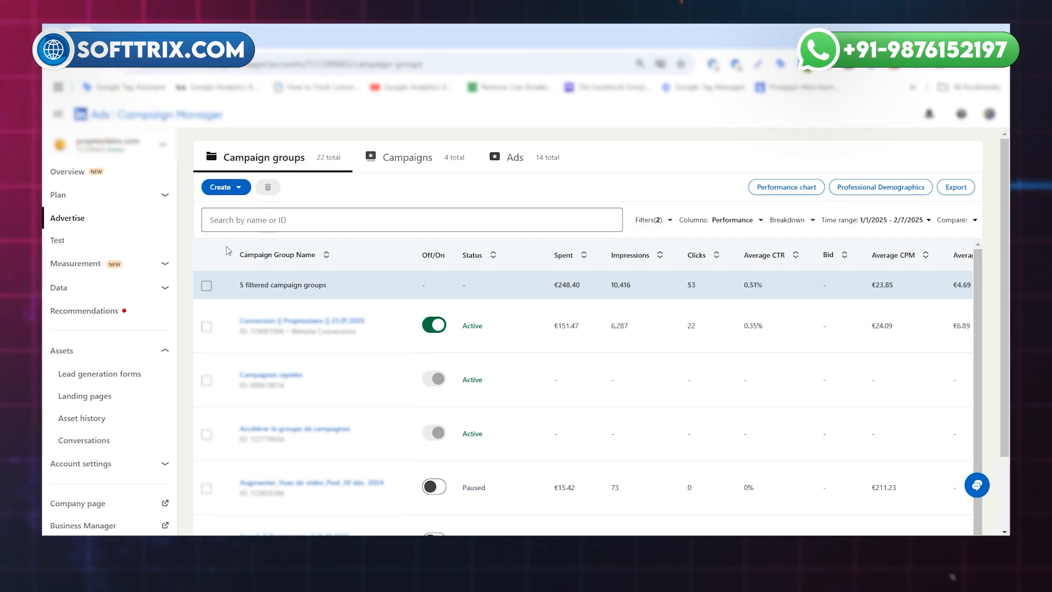
click(331, 247)
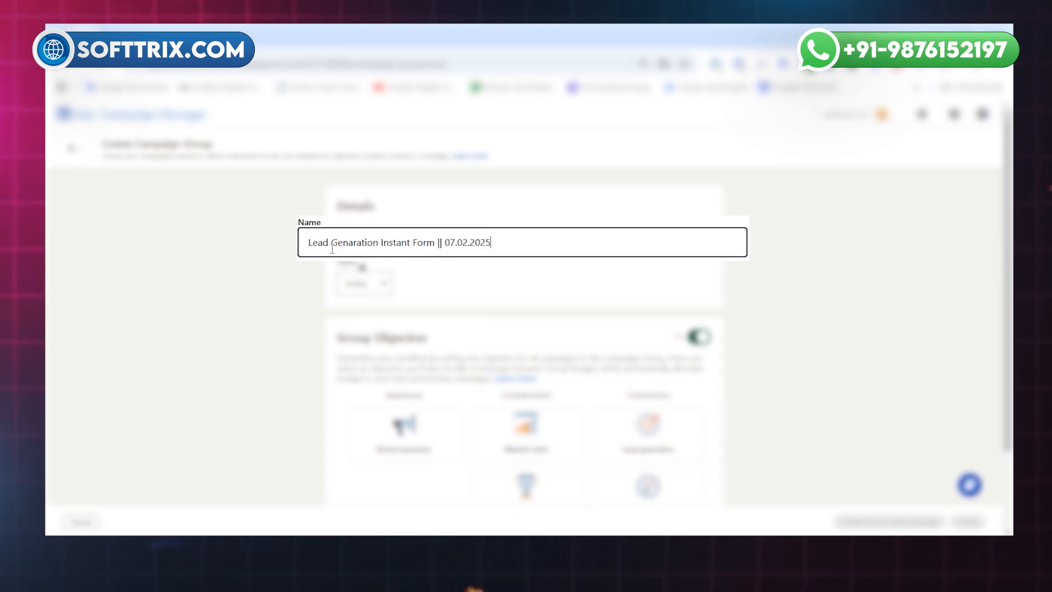
Set the group objective to Lead generation and create the campaign group.
scroll(476, 351, down, 2)
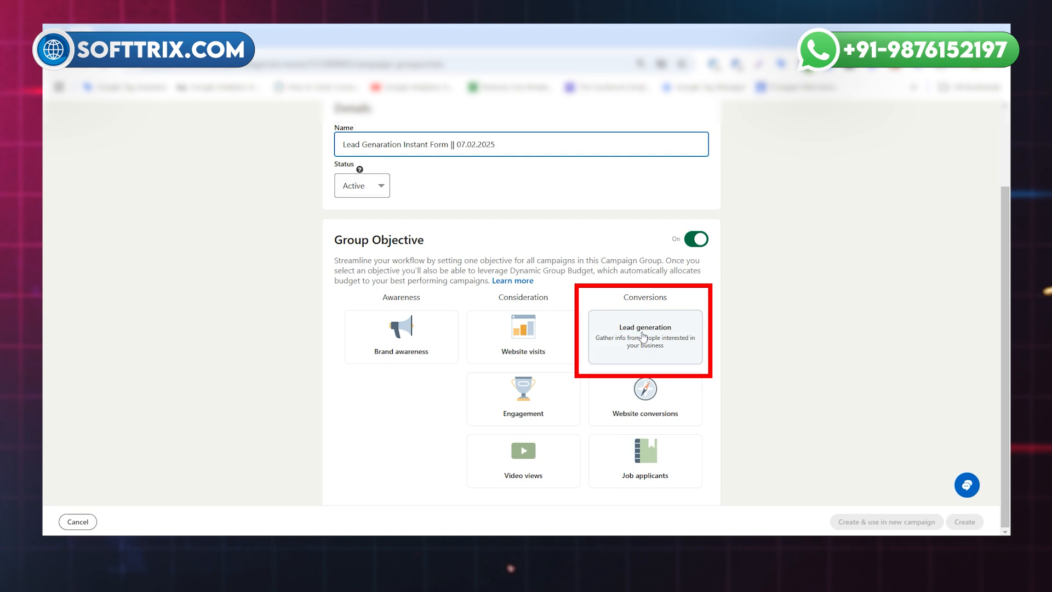
click(646, 336)
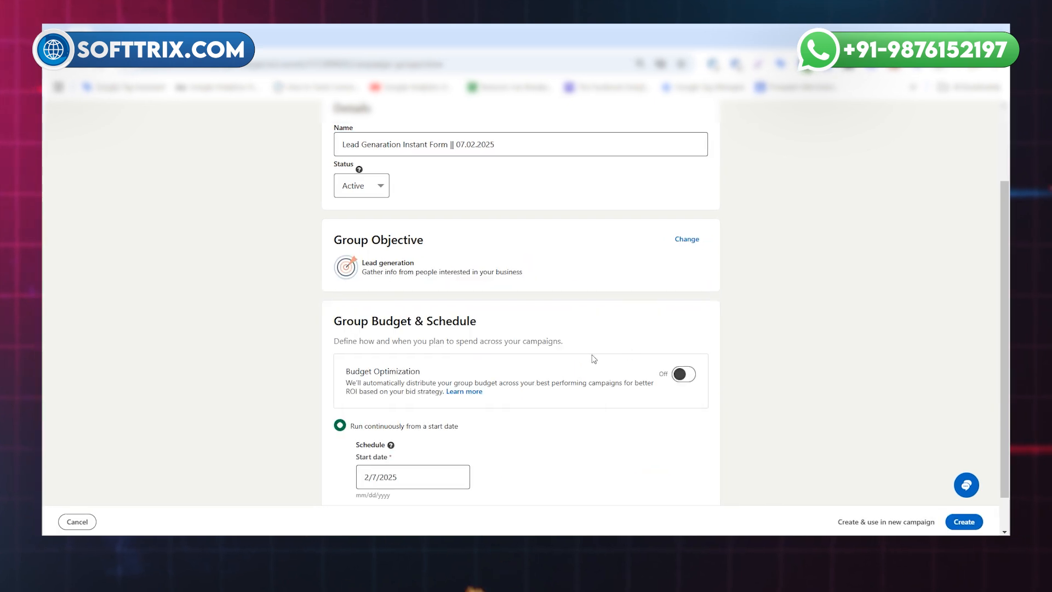
scroll(594, 359, down, 1)
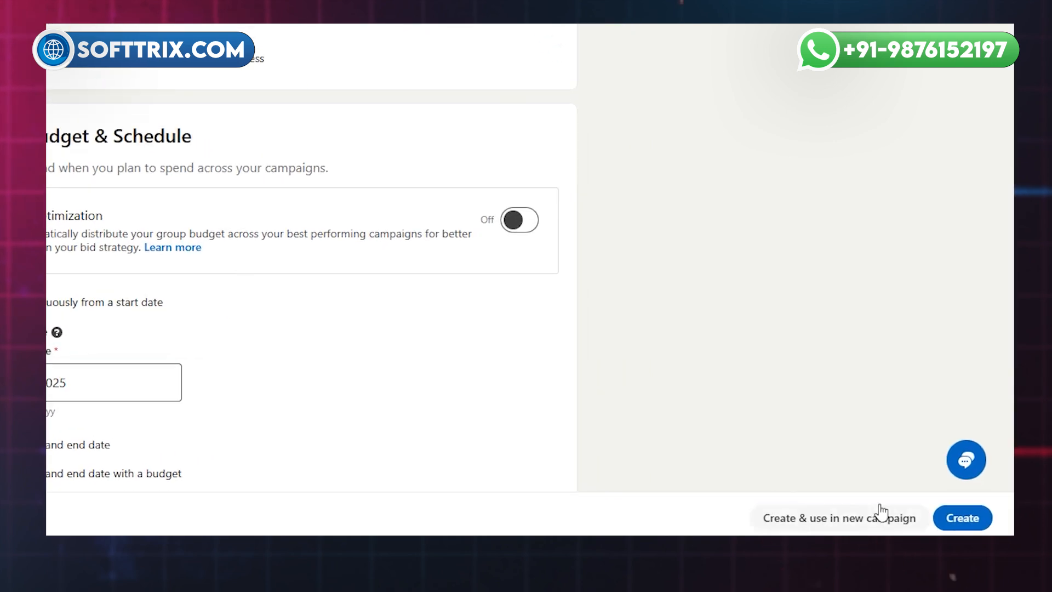
click(948, 519)
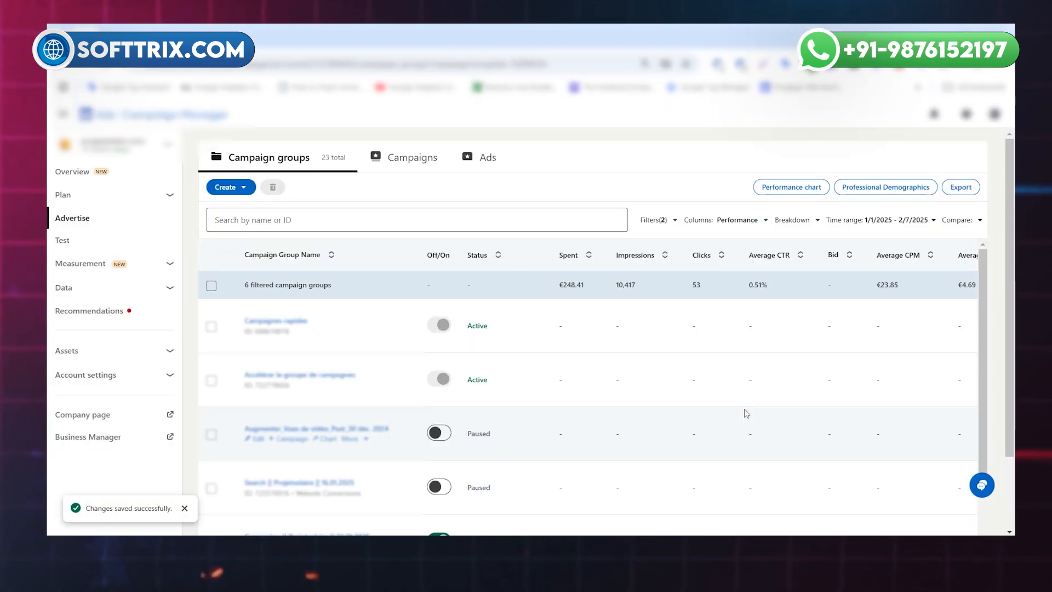
Select the "Lead Genaration Instant Form || 07.02.2025" campaign group and show its campaigns.
scroll(415, 364, down, 2)
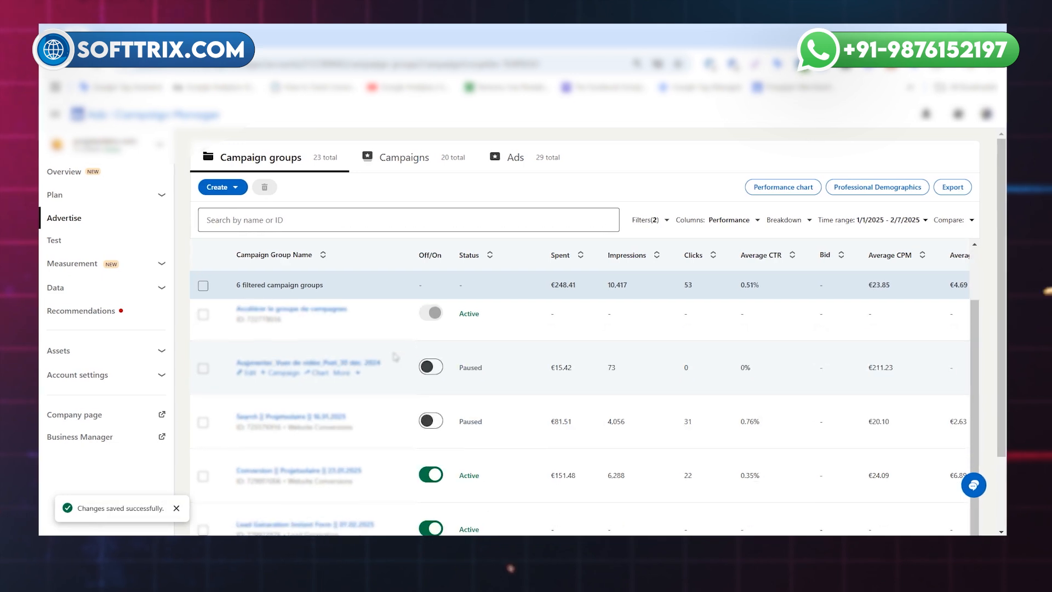
scroll(345, 530, down, 3)
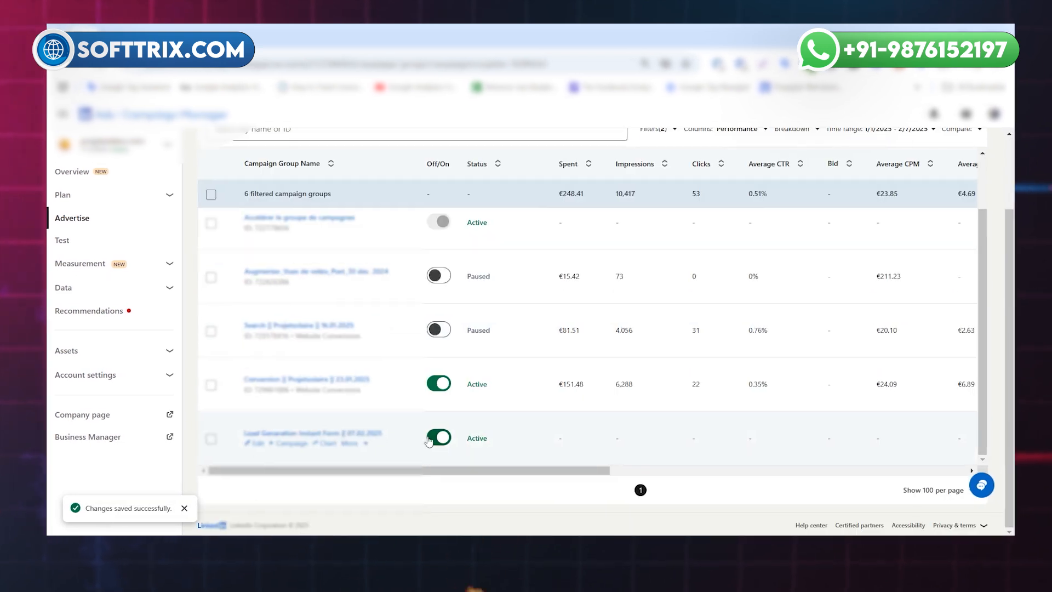
click(205, 440)
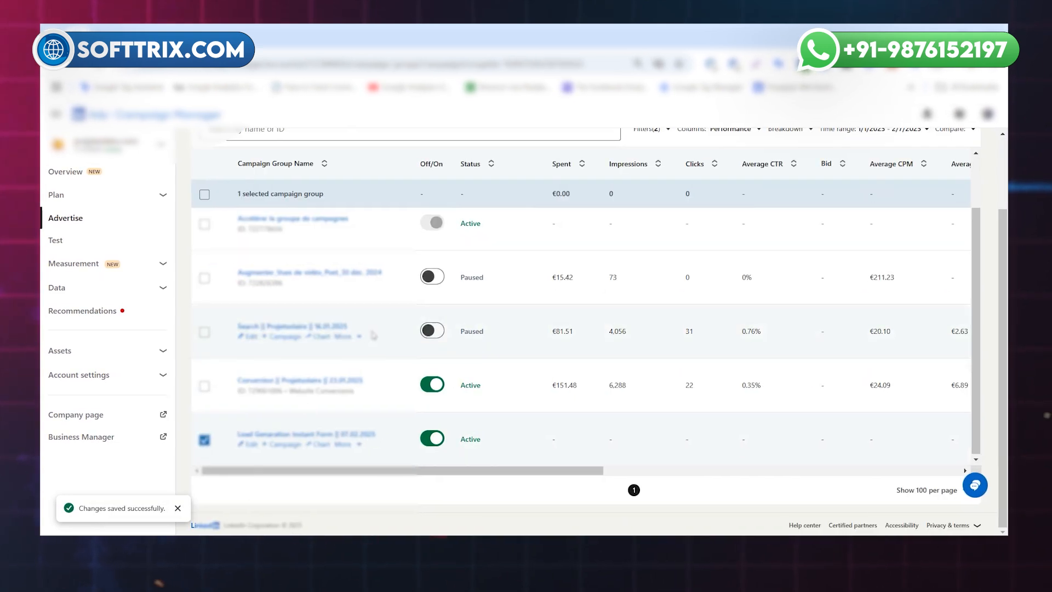
scroll(399, 160, up, 2)
click(400, 159)
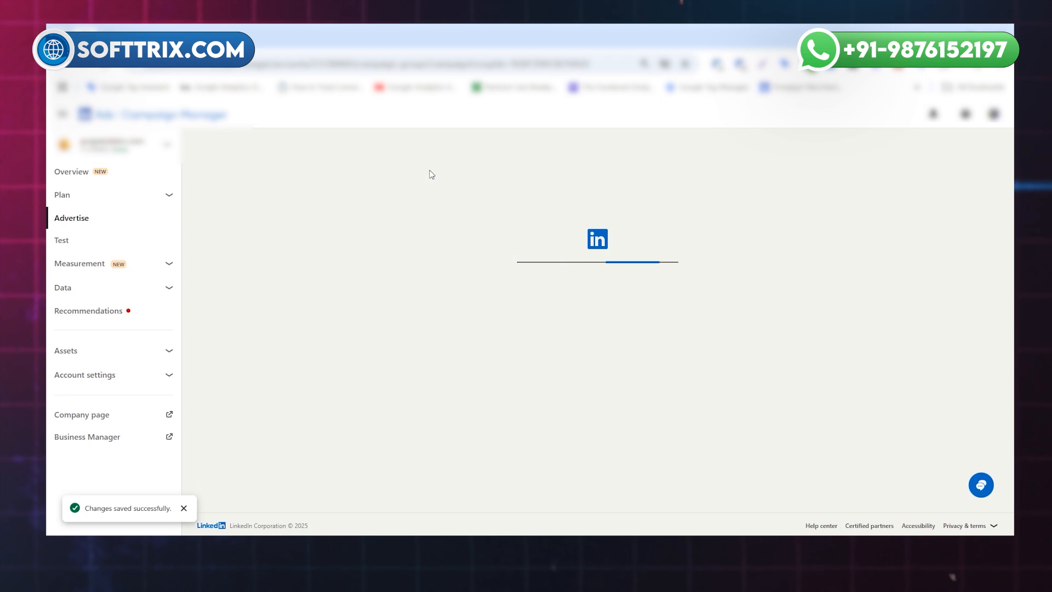
Create a Classic campaign in the selected group and continue to the campaign setup.
click(229, 188)
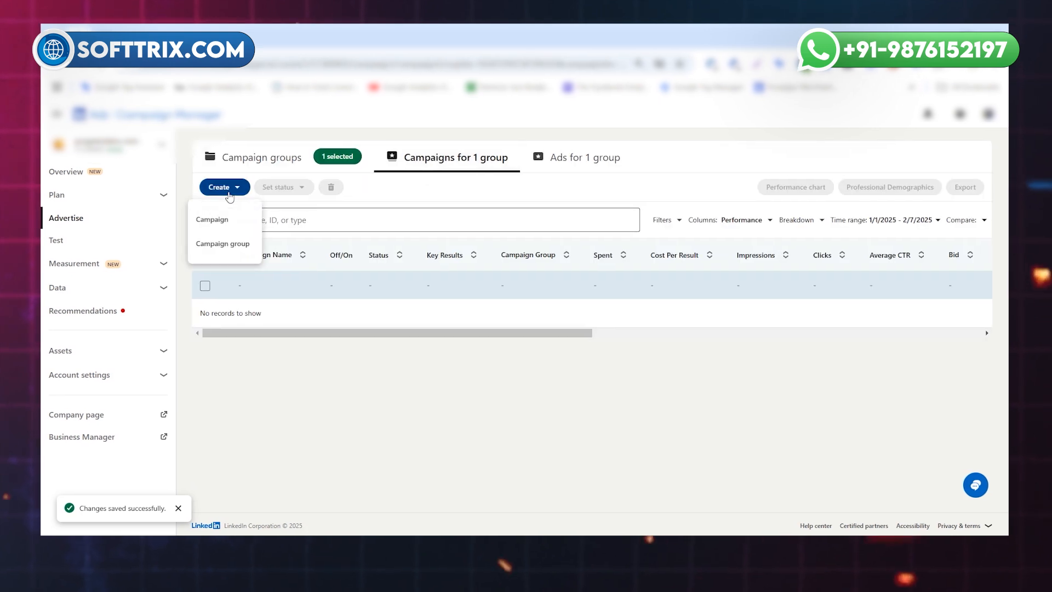
click(235, 220)
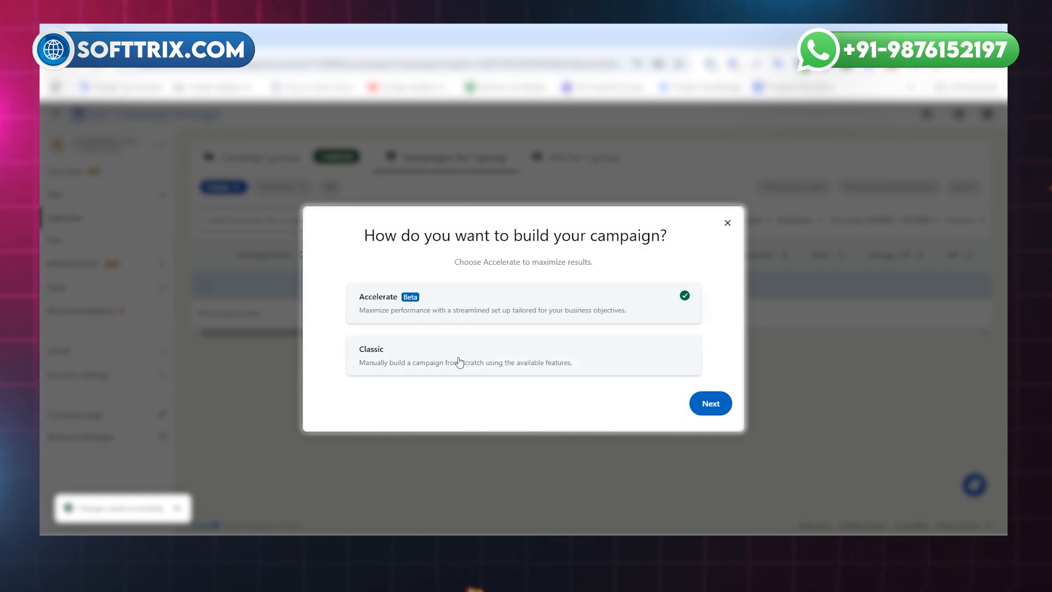
click(570, 364)
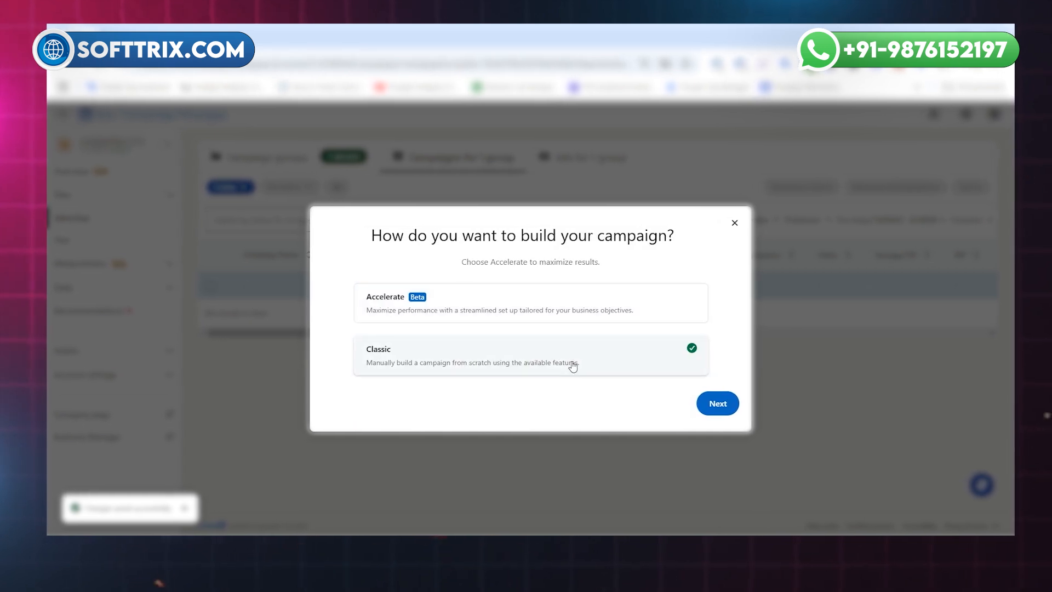
click(712, 403)
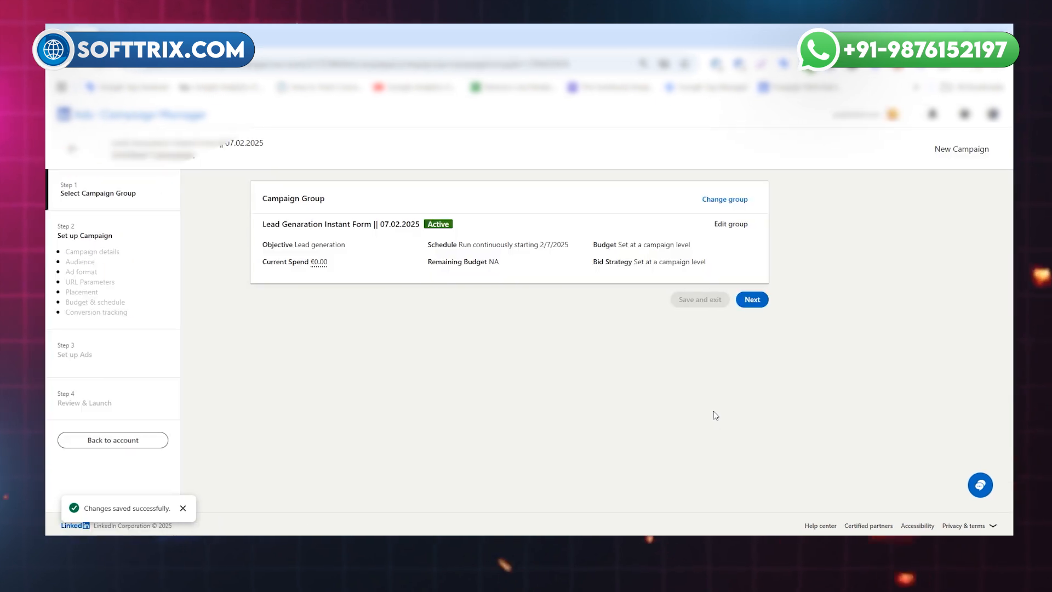
drag(276, 208, 296, 200)
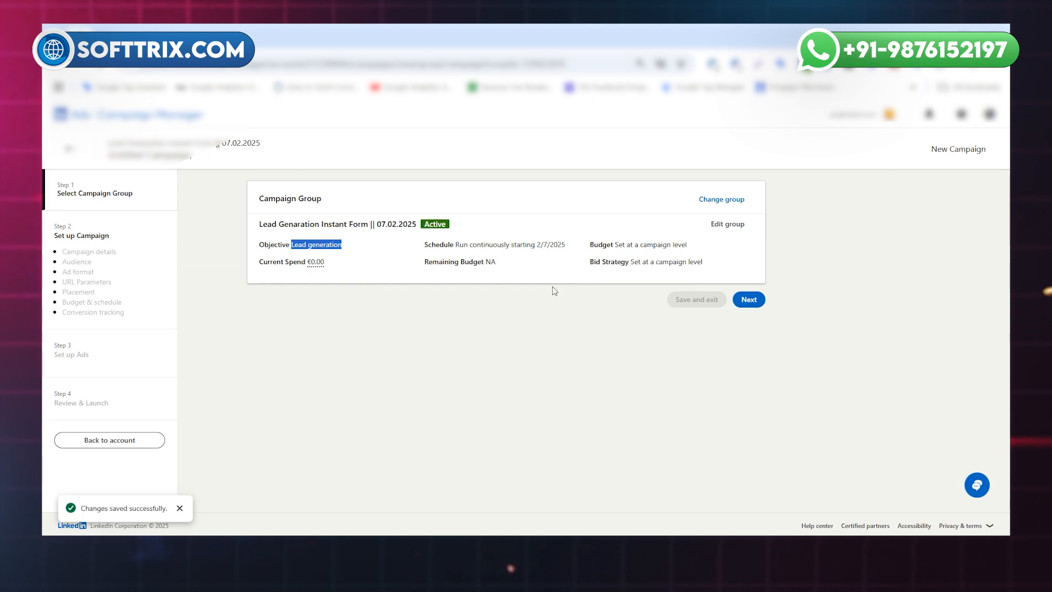
click(750, 300)
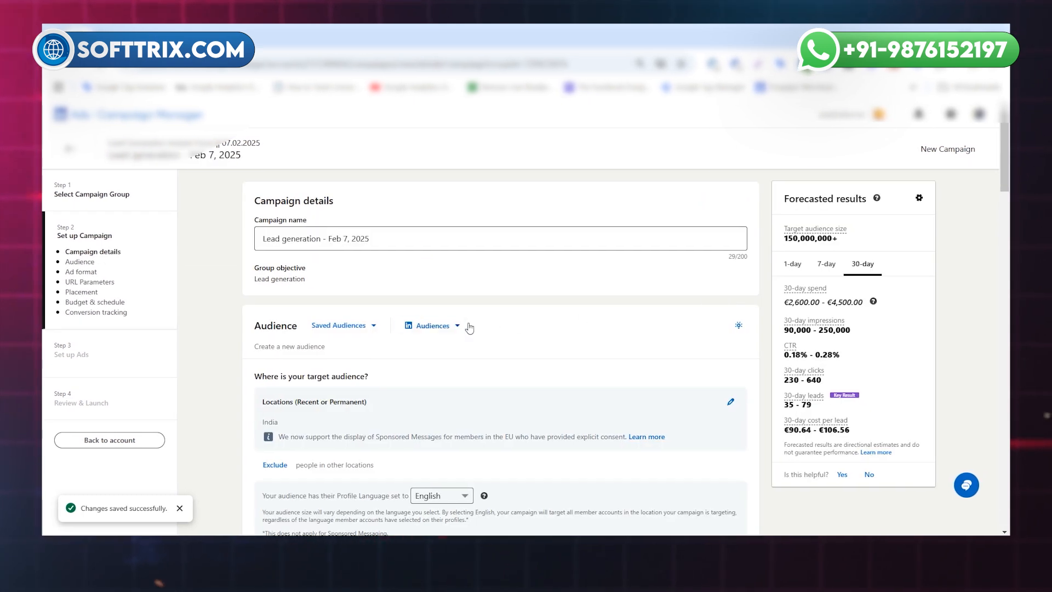
Examine the campaign details, the audience location, language and targeting options, and the available ad formats.
scroll(469, 328, down, 4)
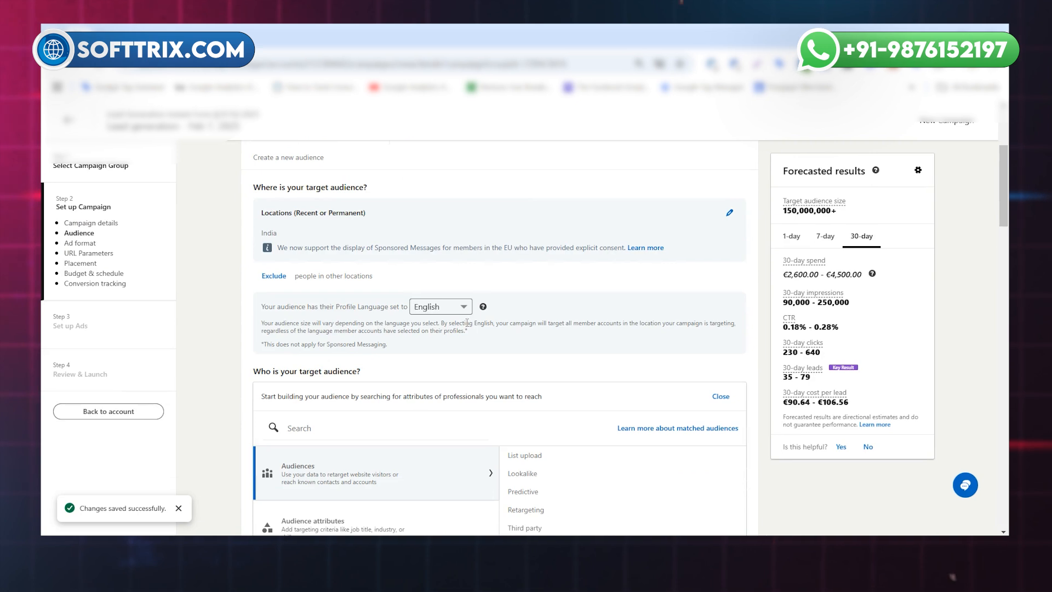
scroll(469, 323, up, 3)
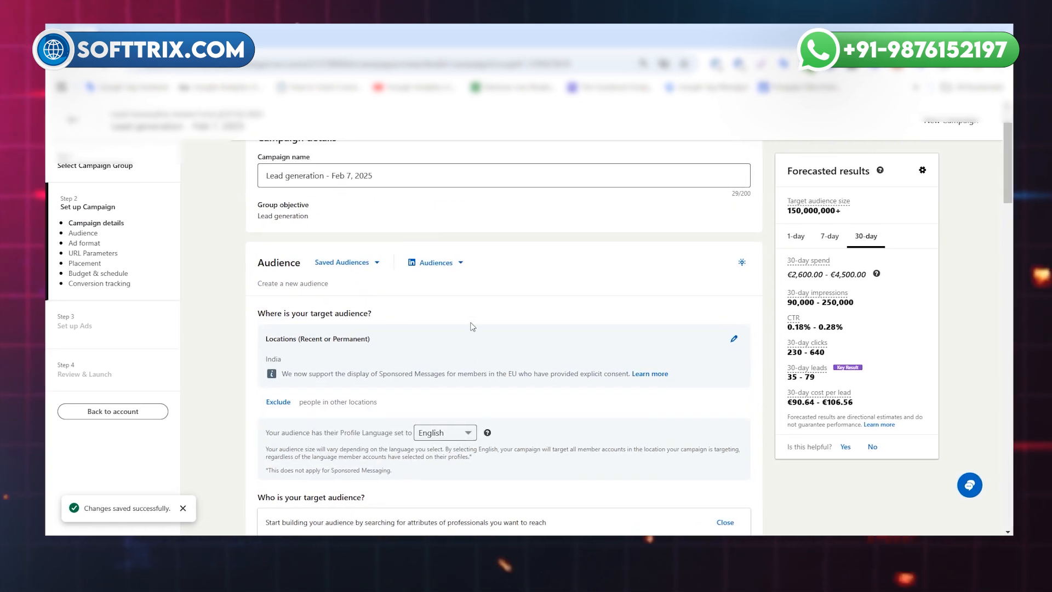
scroll(464, 323, down, 1)
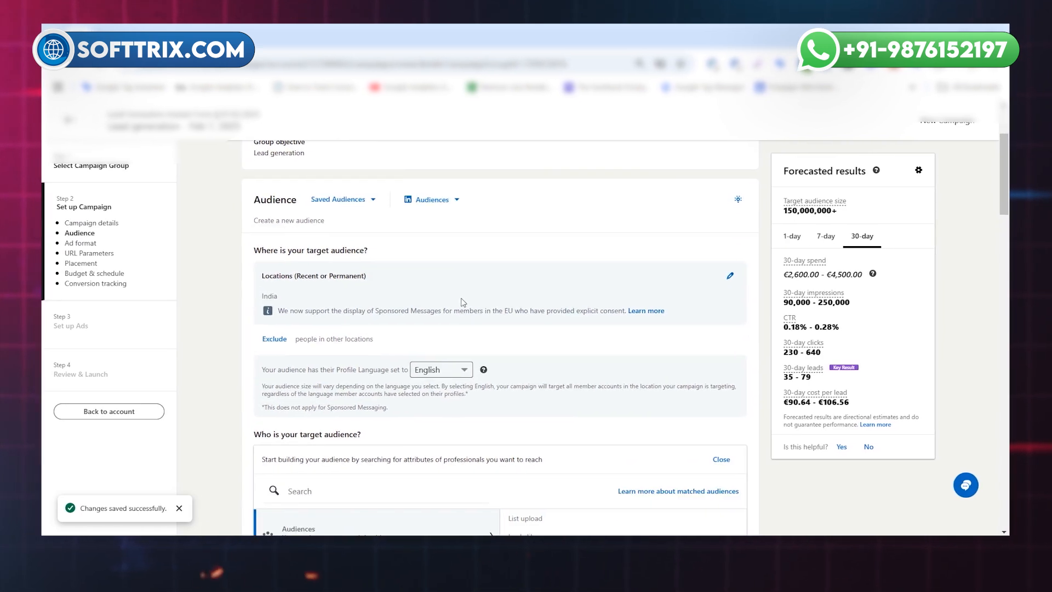
scroll(463, 302, down, 3)
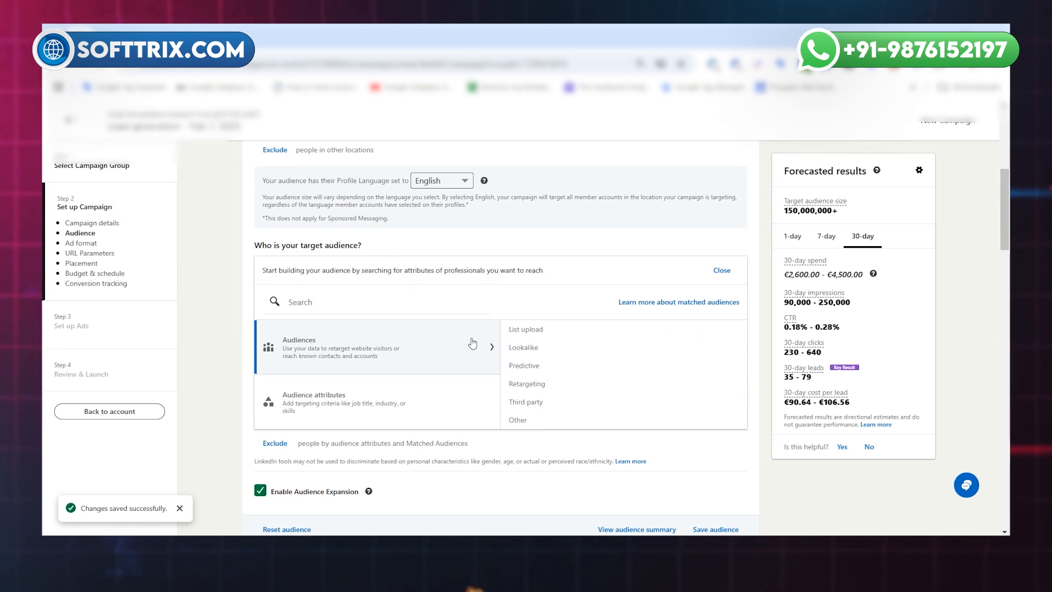
scroll(473, 343, up, 3)
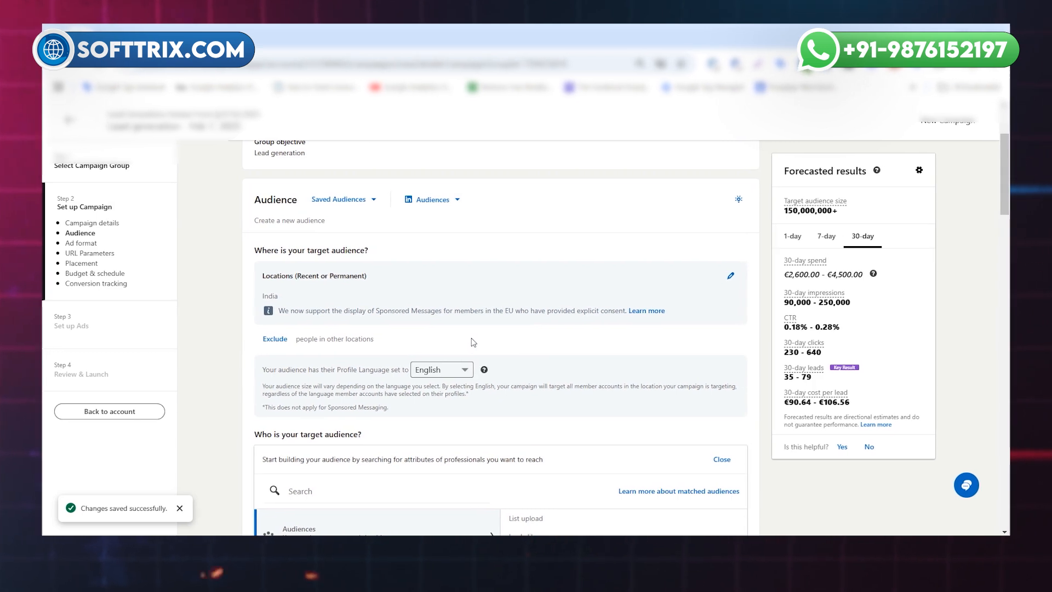
scroll(471, 341, down, 3)
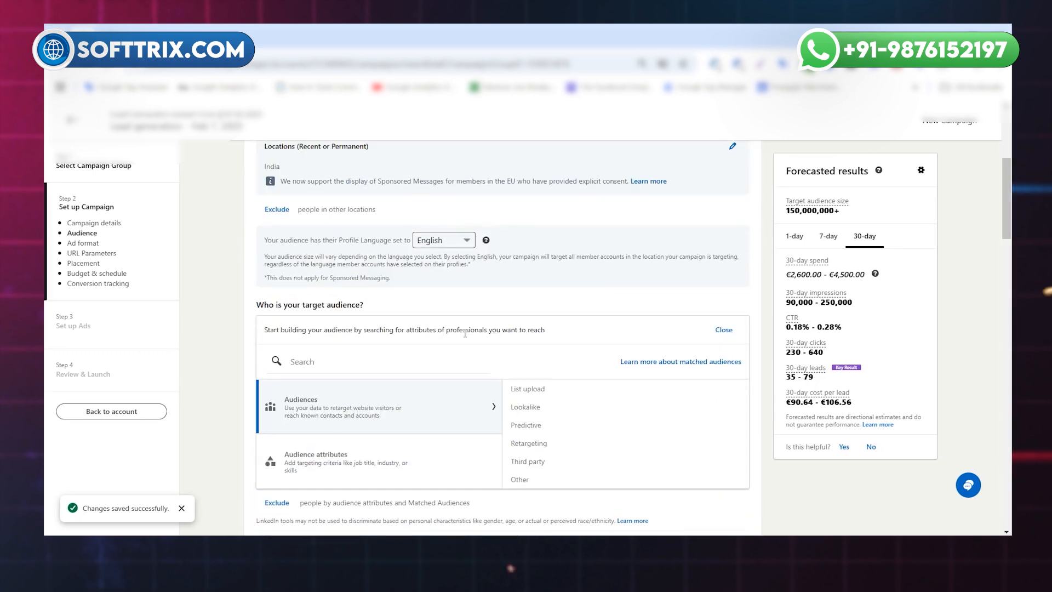
scroll(462, 338, up, 3)
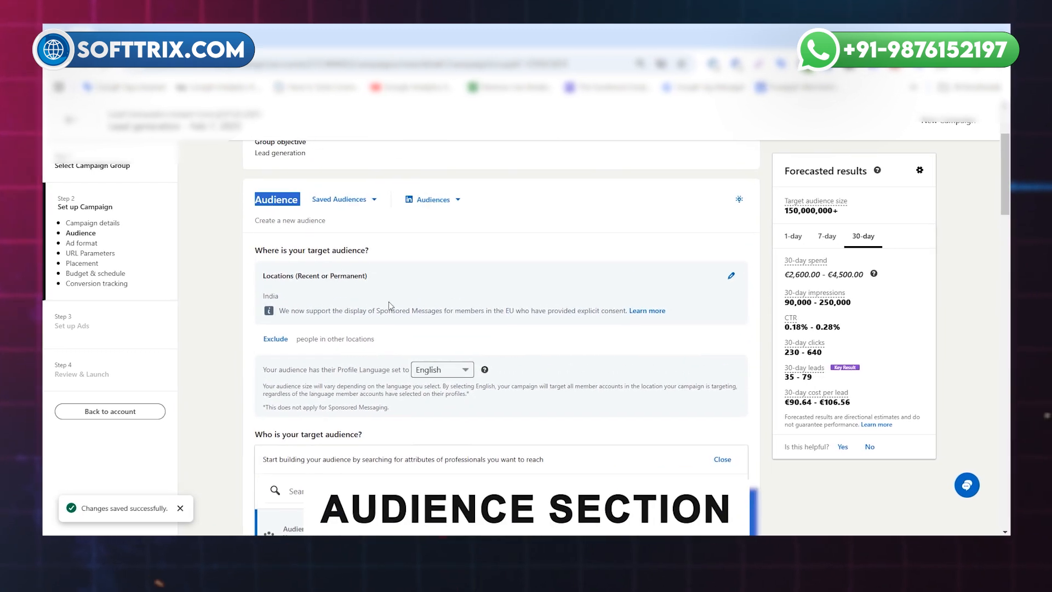
scroll(388, 302, down, 2)
scroll(387, 305, down, 6)
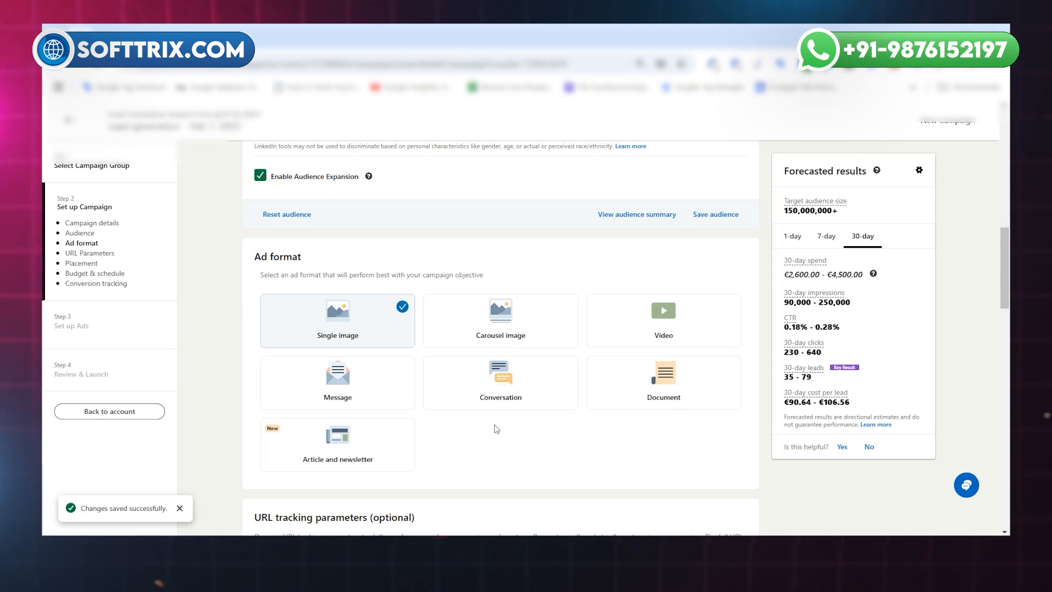
Review the URL tracking parameters, placements, budget and schedule, bidding and conversion tracking settings of the campaign.
scroll(497, 429, down, 5)
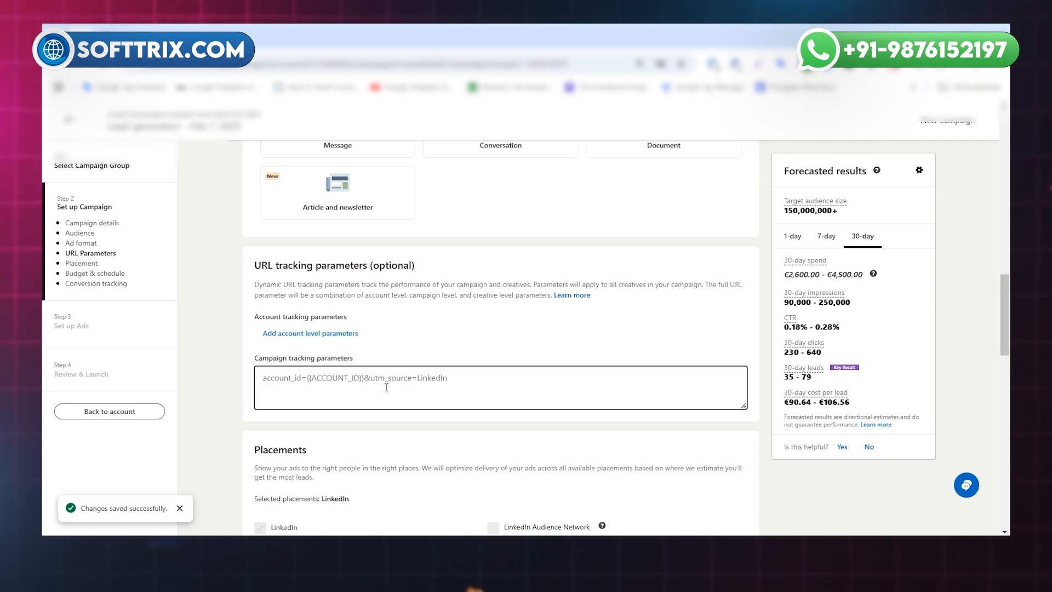
scroll(390, 387, down, 5)
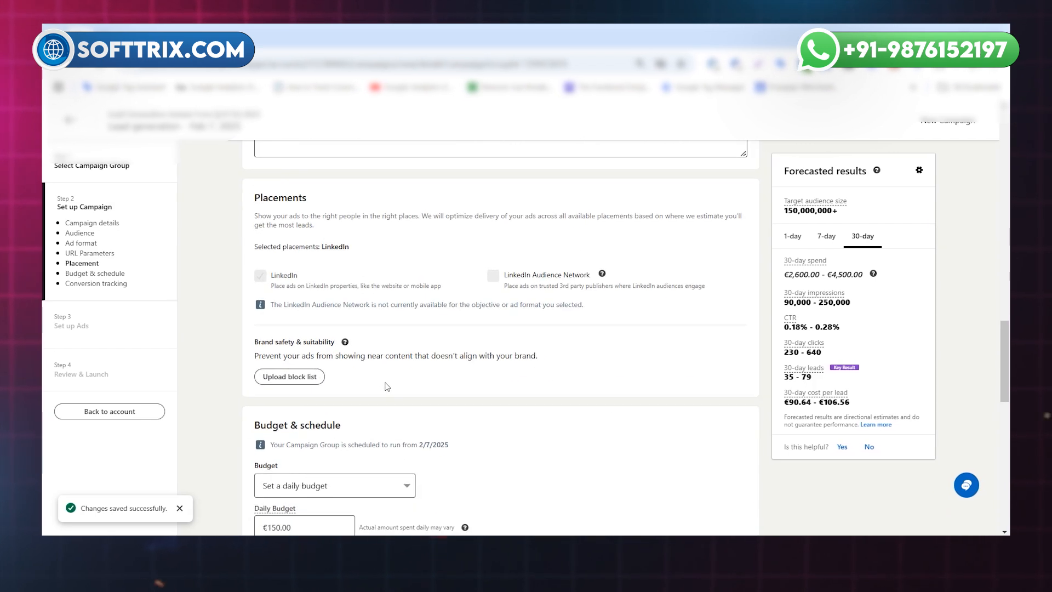
scroll(387, 387, down, 3)
scroll(385, 382, up, 4)
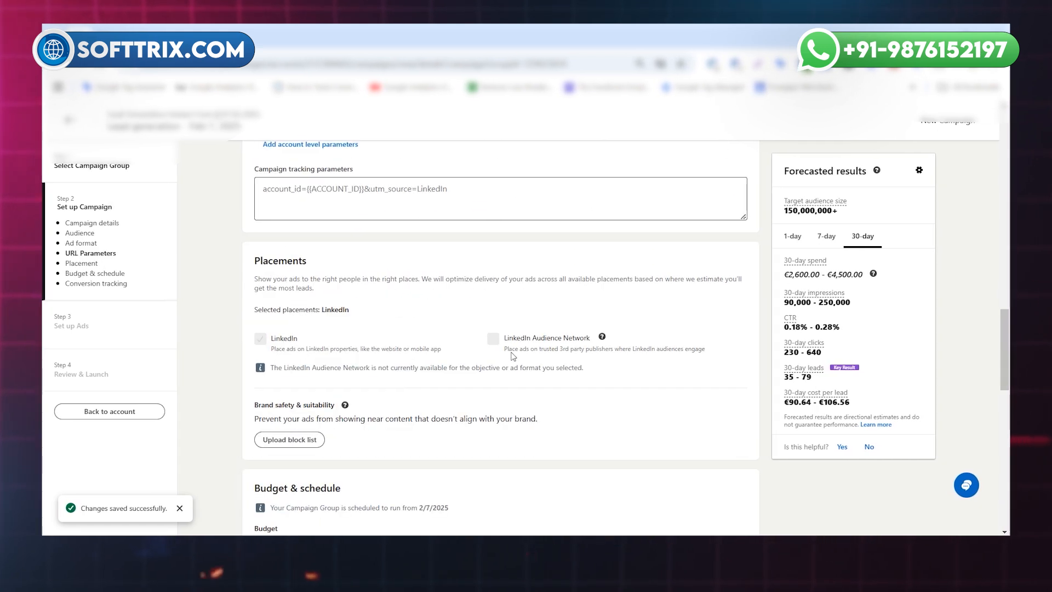
drag(430, 349, 281, 351)
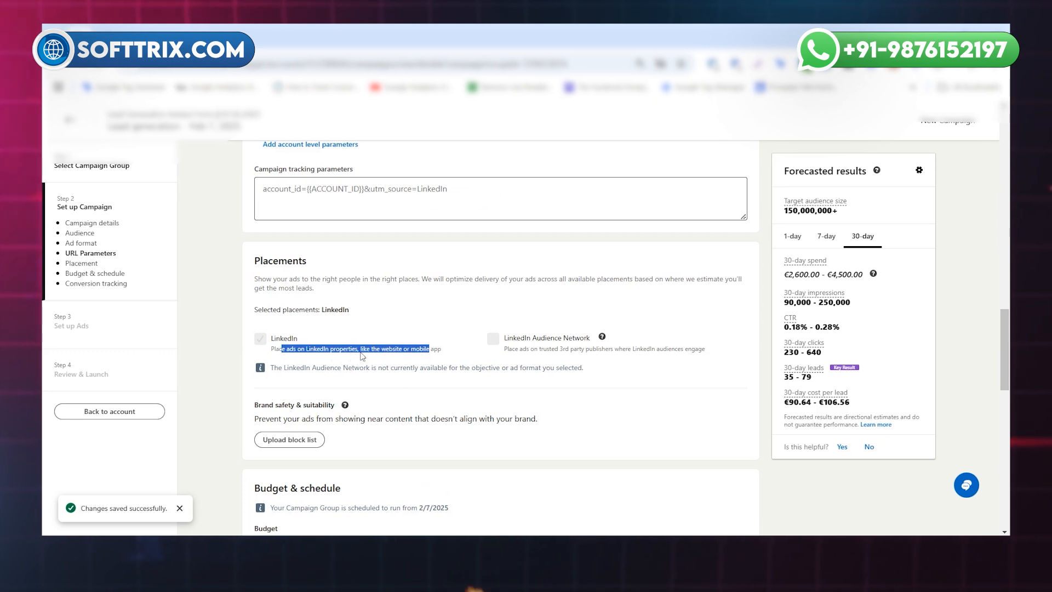
scroll(413, 356, down, 10)
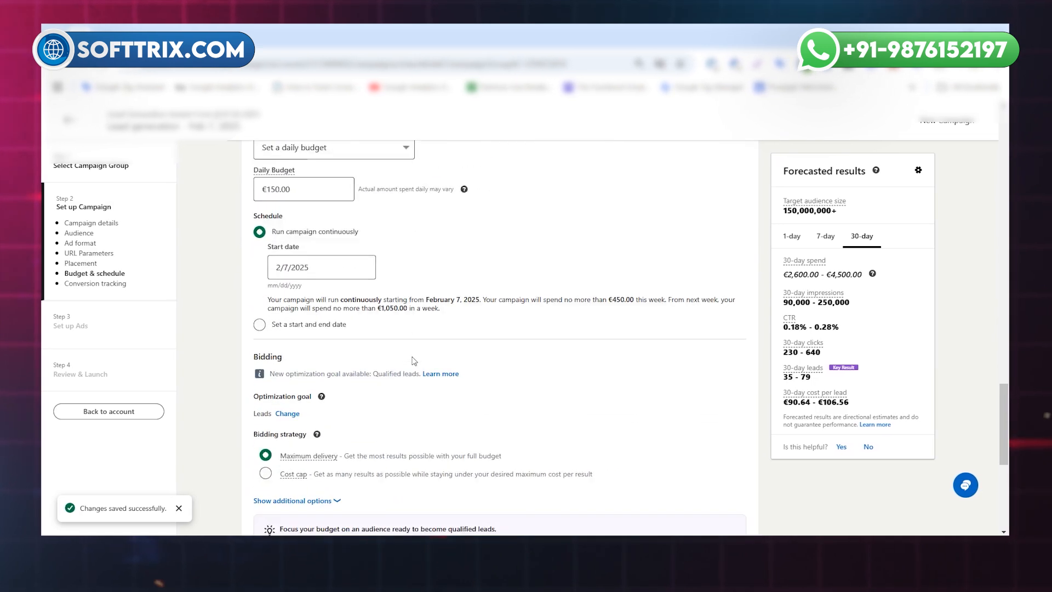
scroll(410, 357, down, 2)
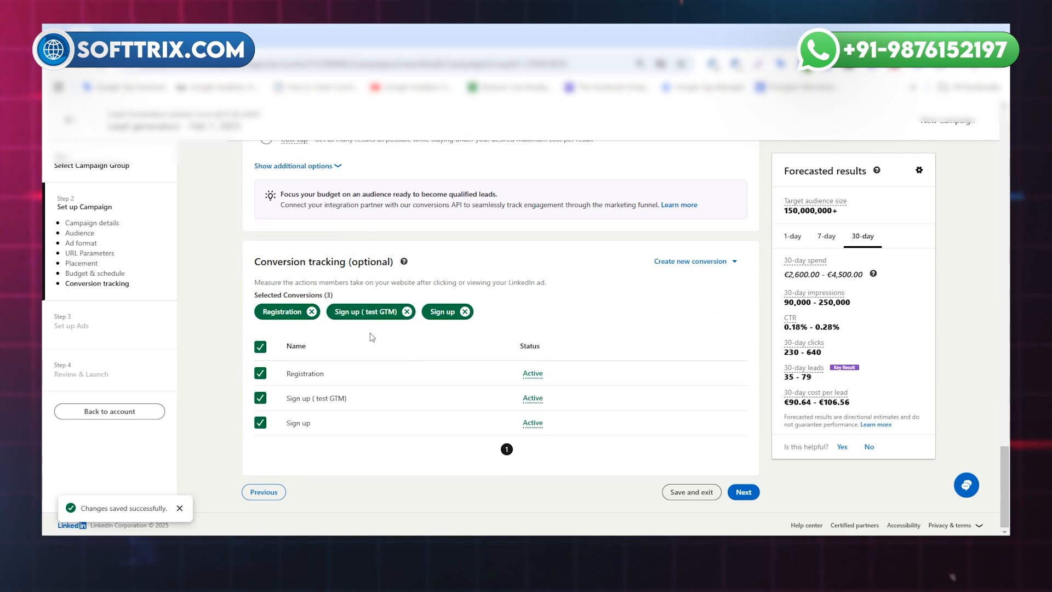
scroll(370, 333, up, 8)
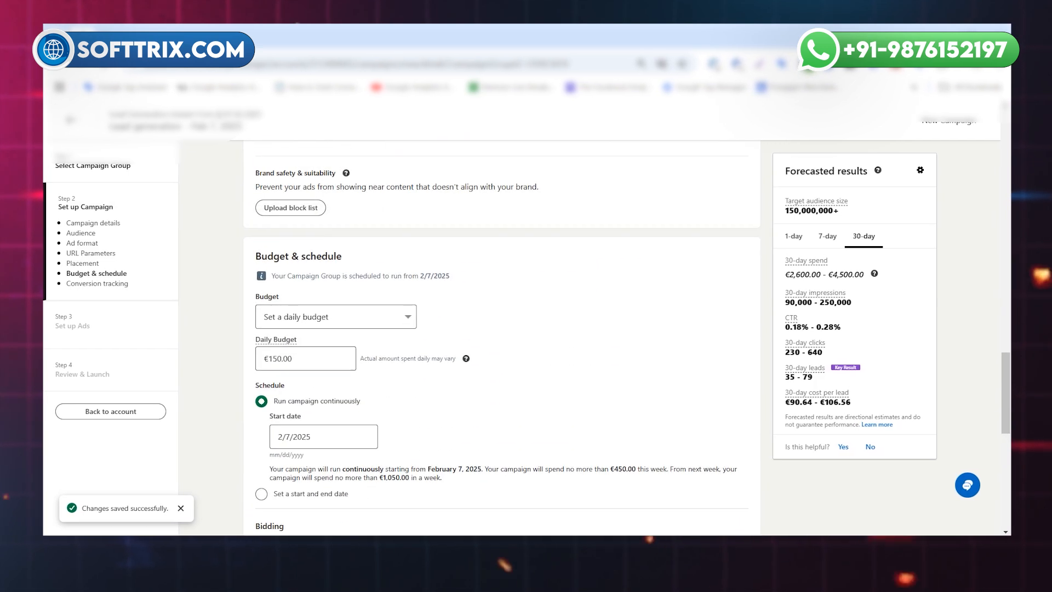
scroll(501, 337, down, 8)
scroll(463, 399, up, 1)
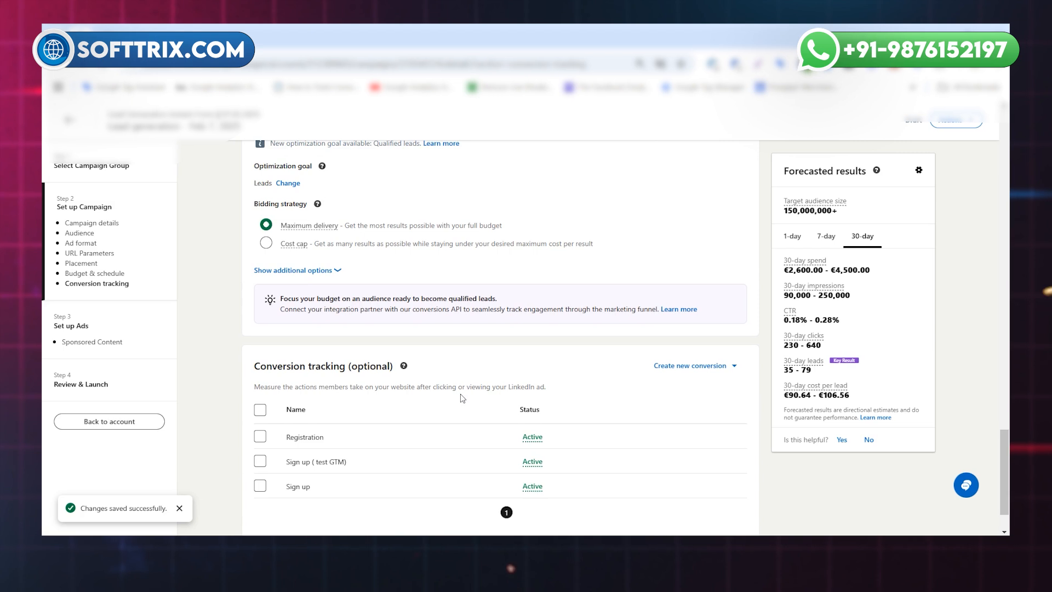
scroll(463, 399, up, 1)
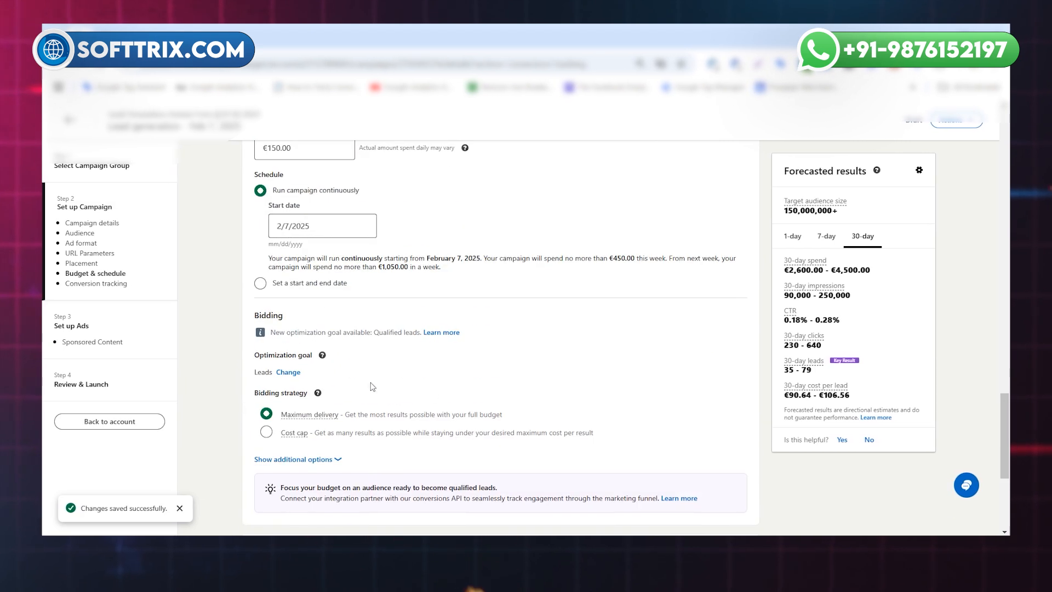
Check the bidding strategy and optional conversion tracking settings, and continue to the ad setup.
scroll(373, 387, down, 1)
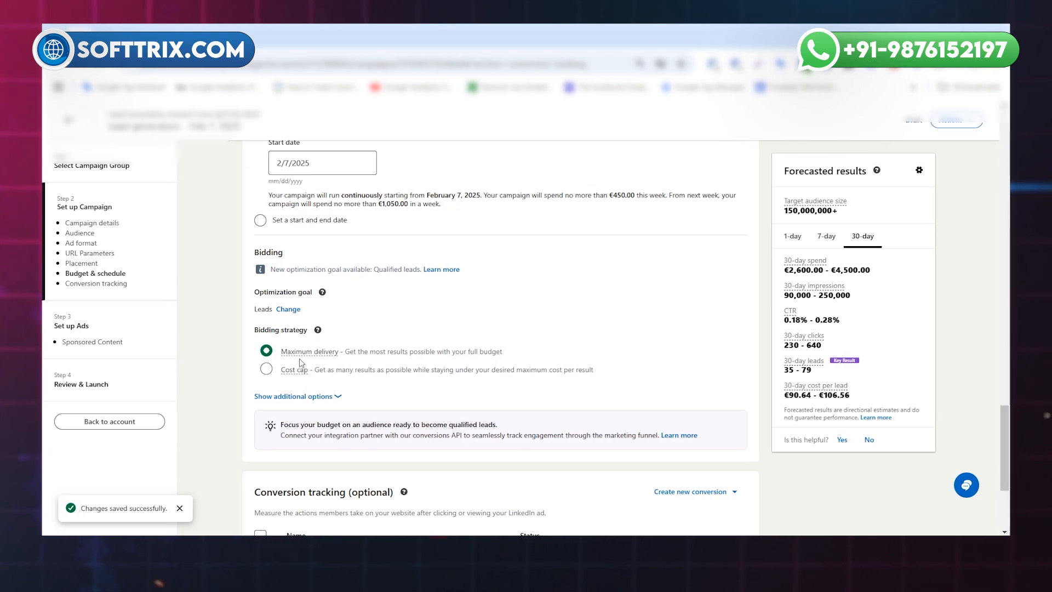
mouse_move(299, 371)
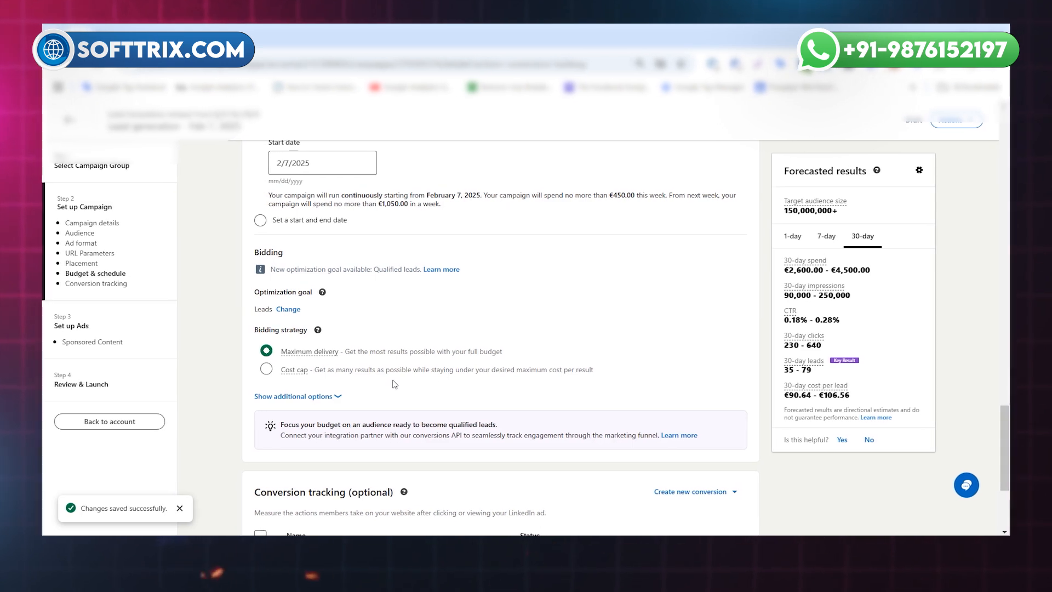
scroll(345, 340, down, 3)
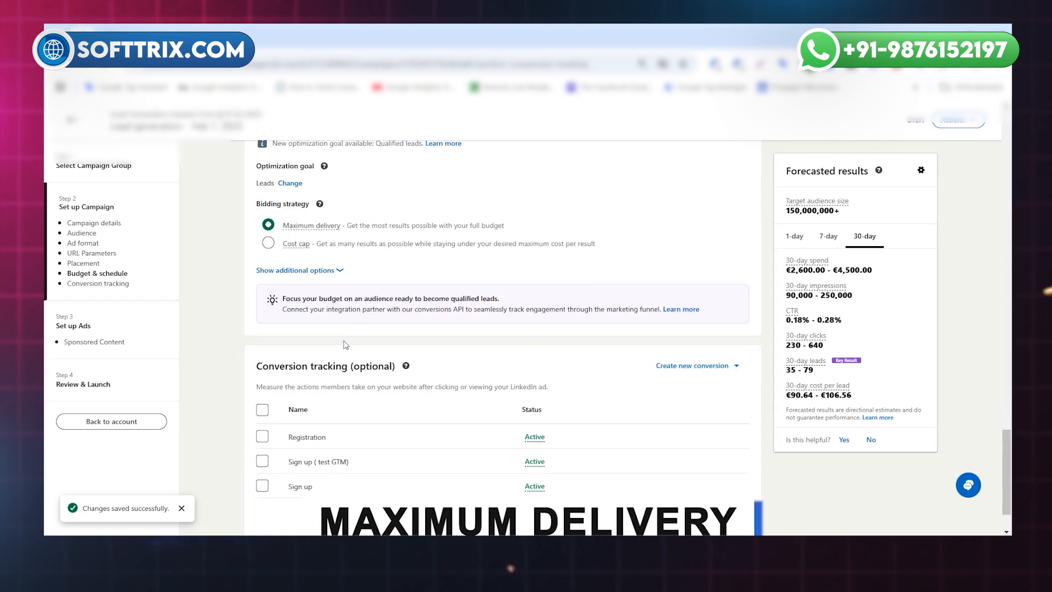
drag(253, 303, 398, 309)
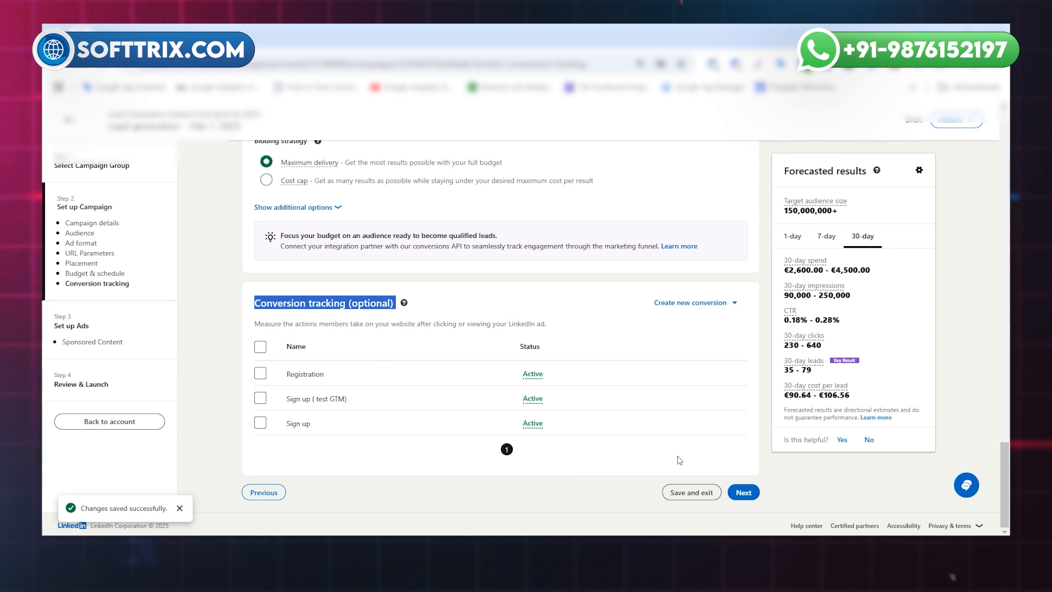
click(748, 492)
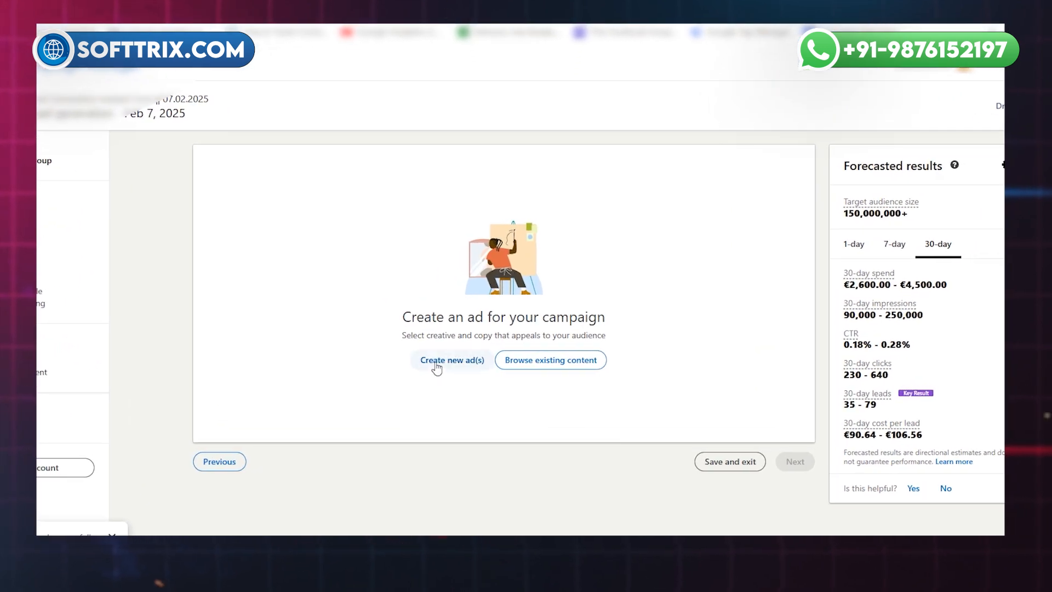
Create a new ad for the campaign and name it "Ad 1".
click(442, 362)
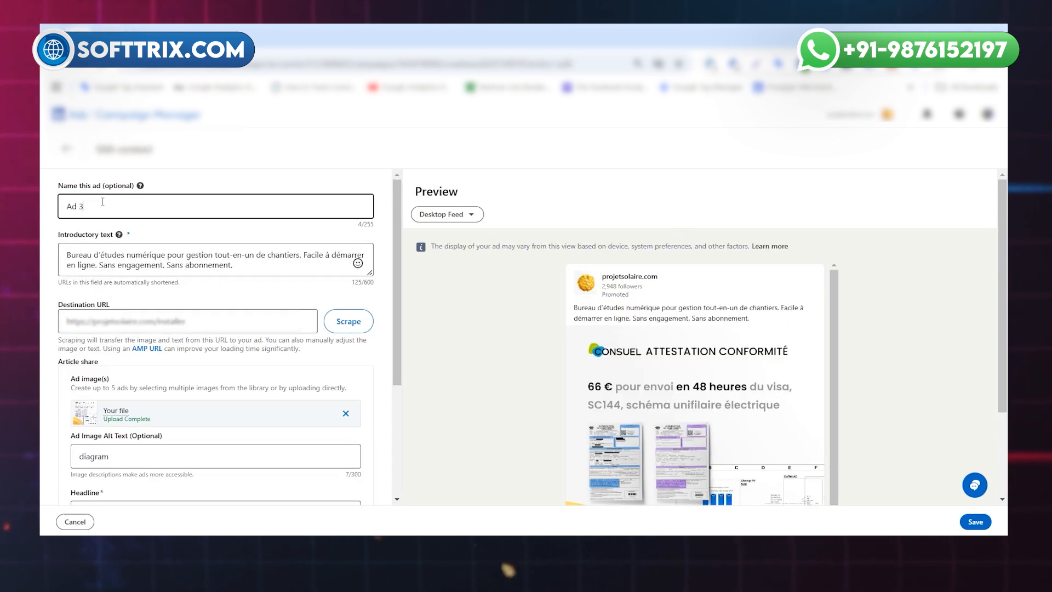
key(ctrl+a)
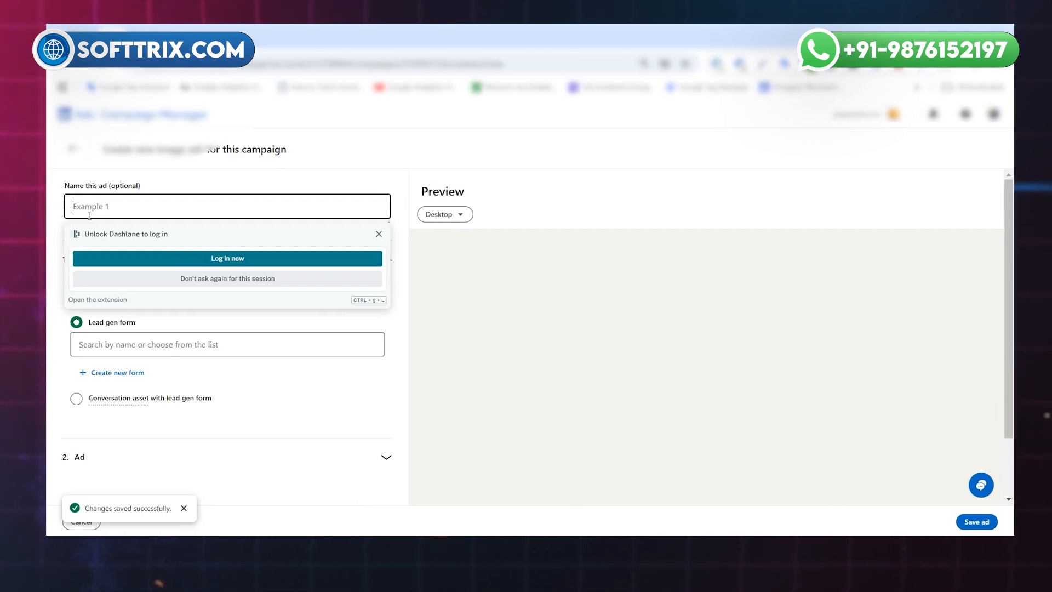
text(Ad 3)
drag(81, 207, 95, 209)
text(1)
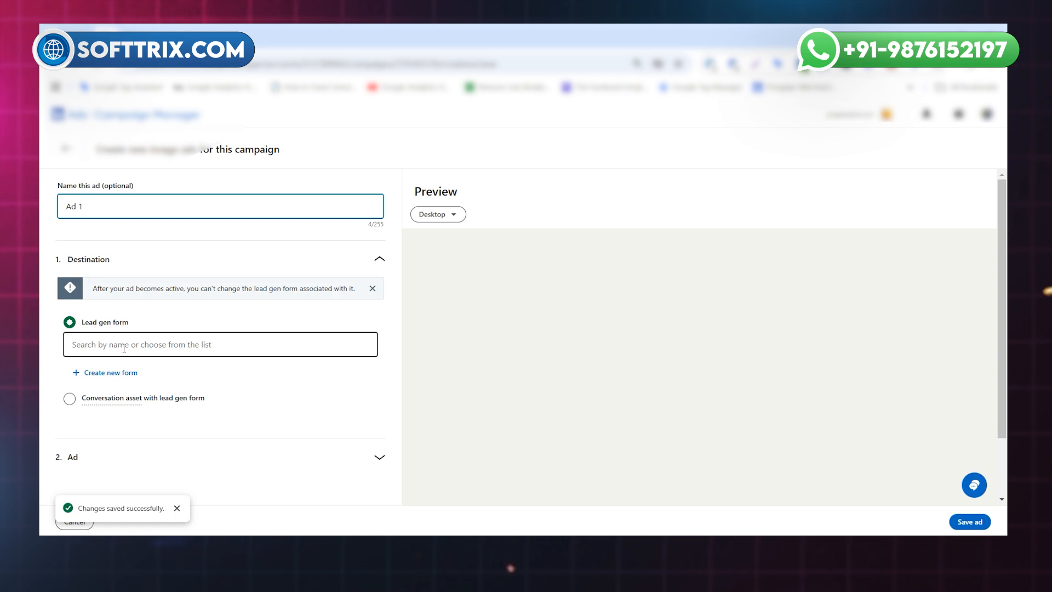
Attach the lead gen form "New Form (07.02.2025)" as the ad's destination and look through its preview.
click(127, 348)
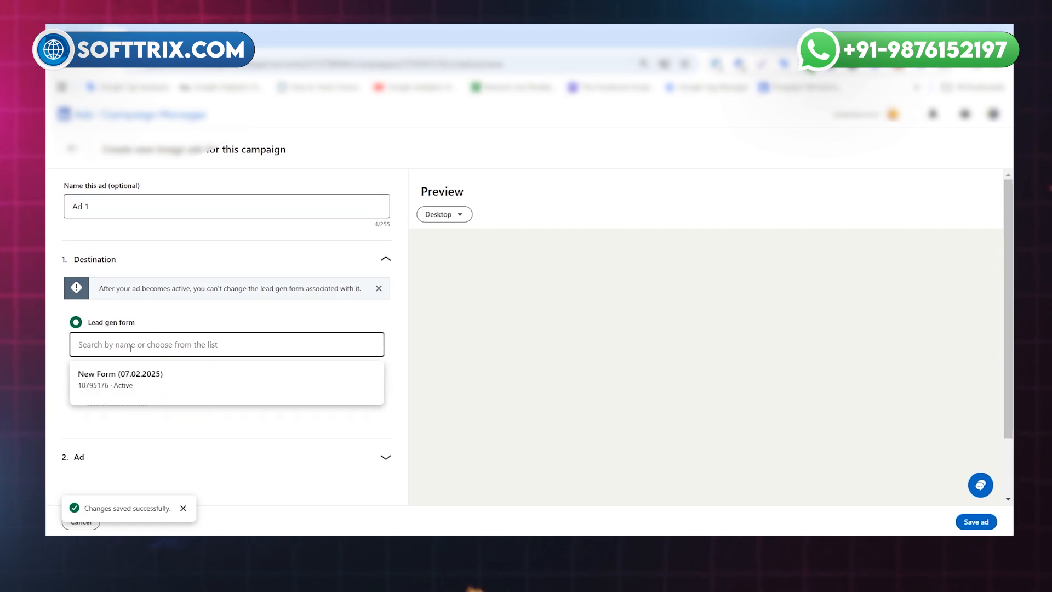
click(145, 388)
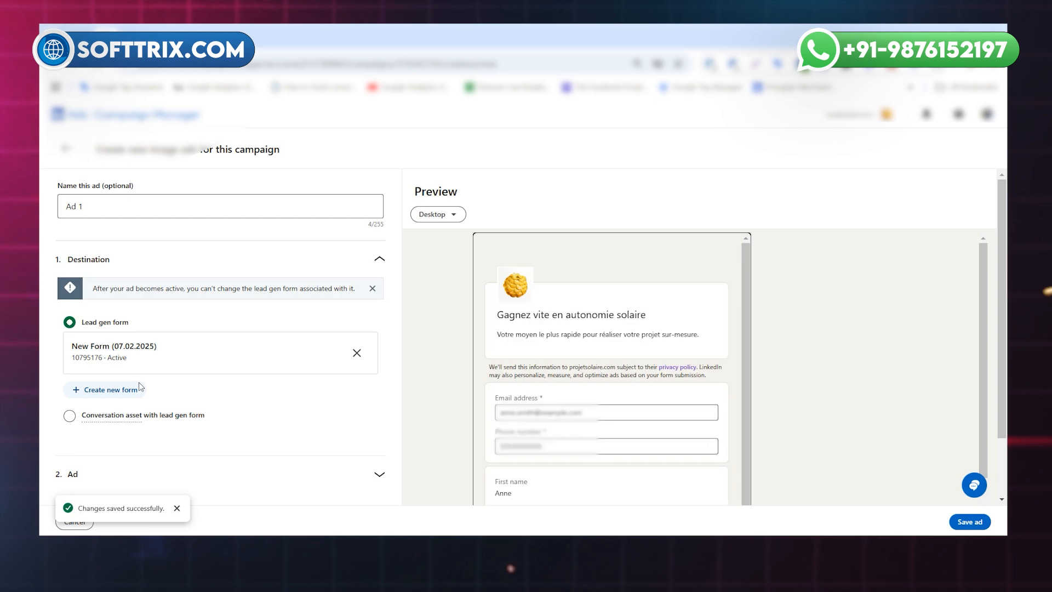
scroll(563, 372, down, 3)
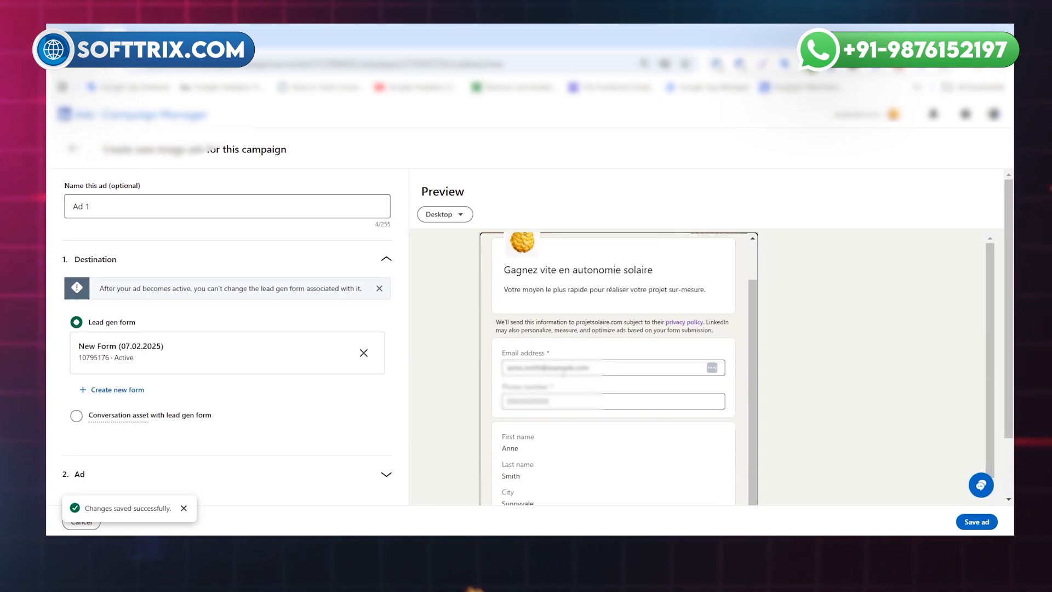
scroll(566, 390, up, 1)
scroll(565, 392, down, 2)
Set the ad's introductory text to "Bureau d'études numérique pour gestion tout-en-un de chantiers. Facile à démarrer en ligne. Sans engagement. Sans abonnement.".
click(328, 474)
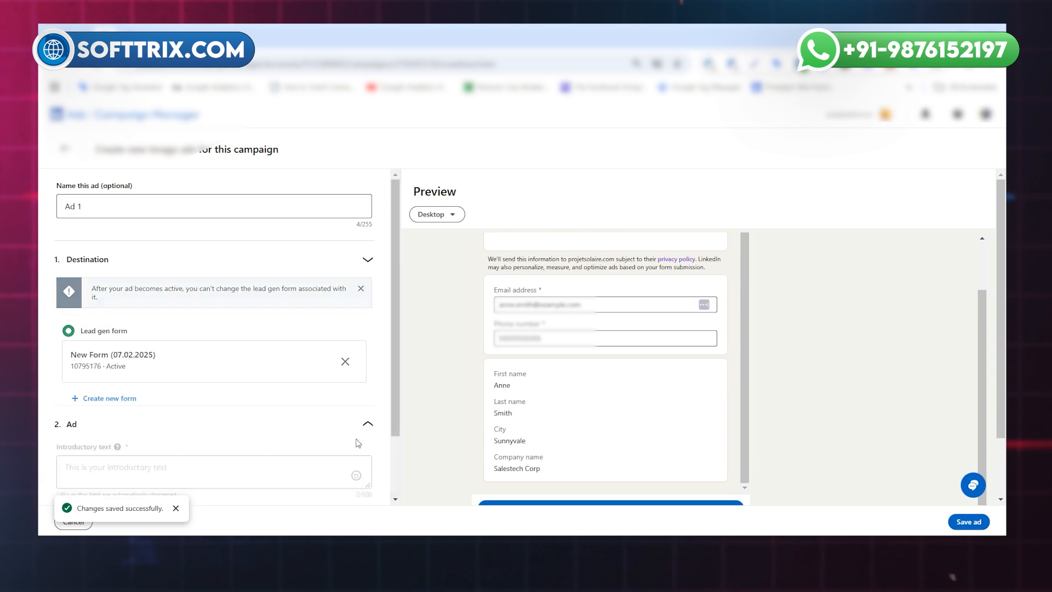
scroll(191, 355, up, 2)
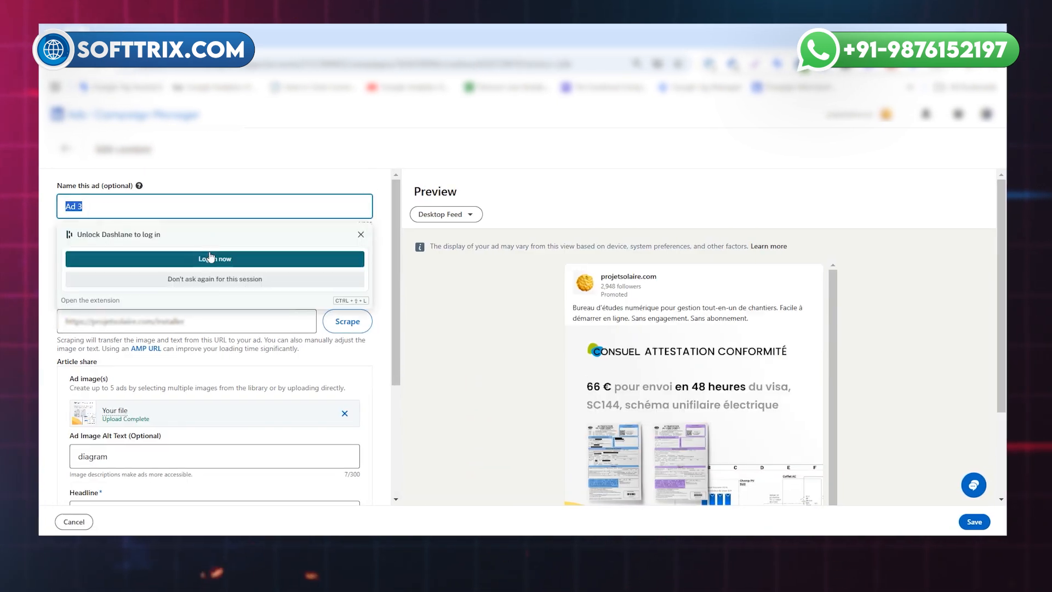
triple_click(233, 256)
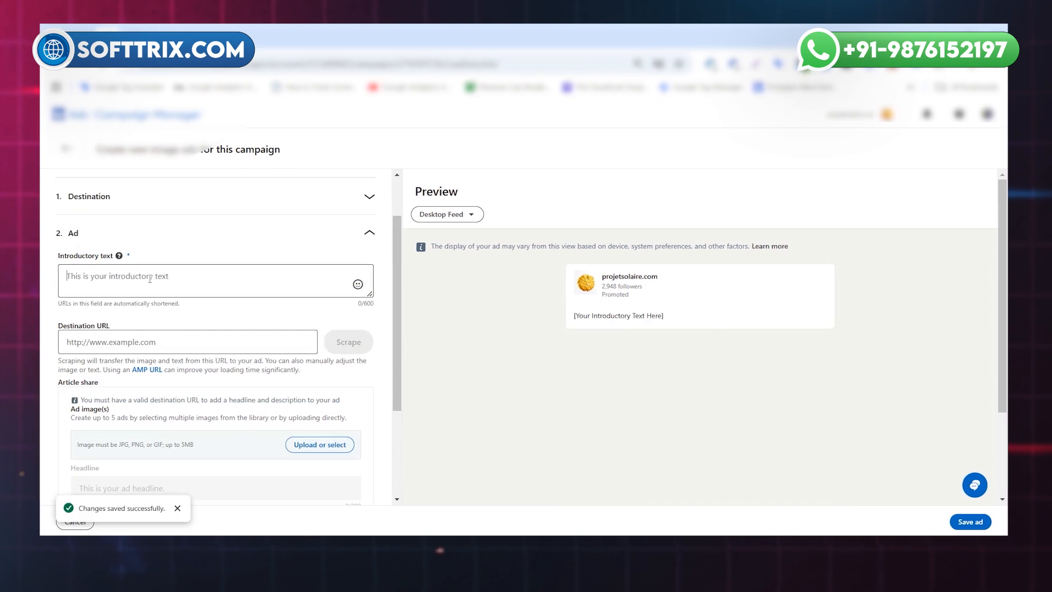
text(Bureau d’études numérique pour gestion tout-en-un de chantiers. Facile à démarrer en ligne. Sans engagement. Sans abonnement.)
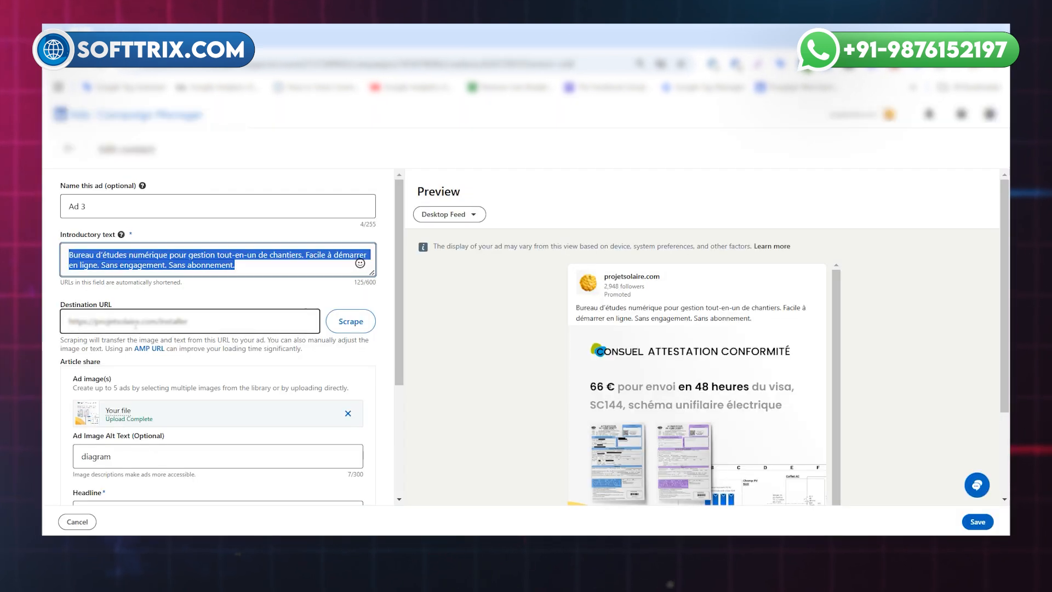
triple_click(135, 322)
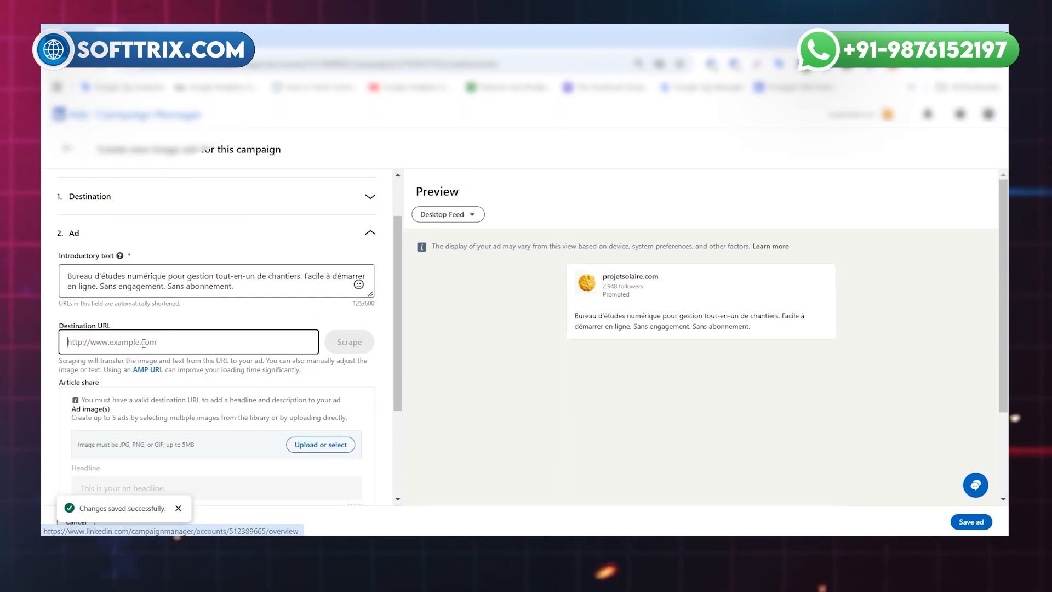
key(ctrl+v)
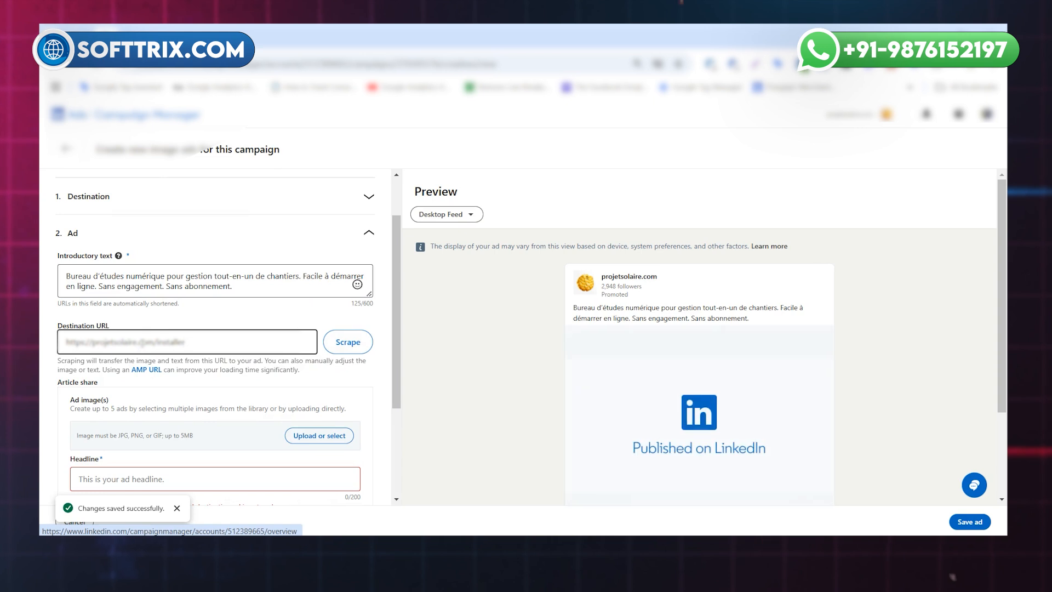
scroll(211, 331, down, 3)
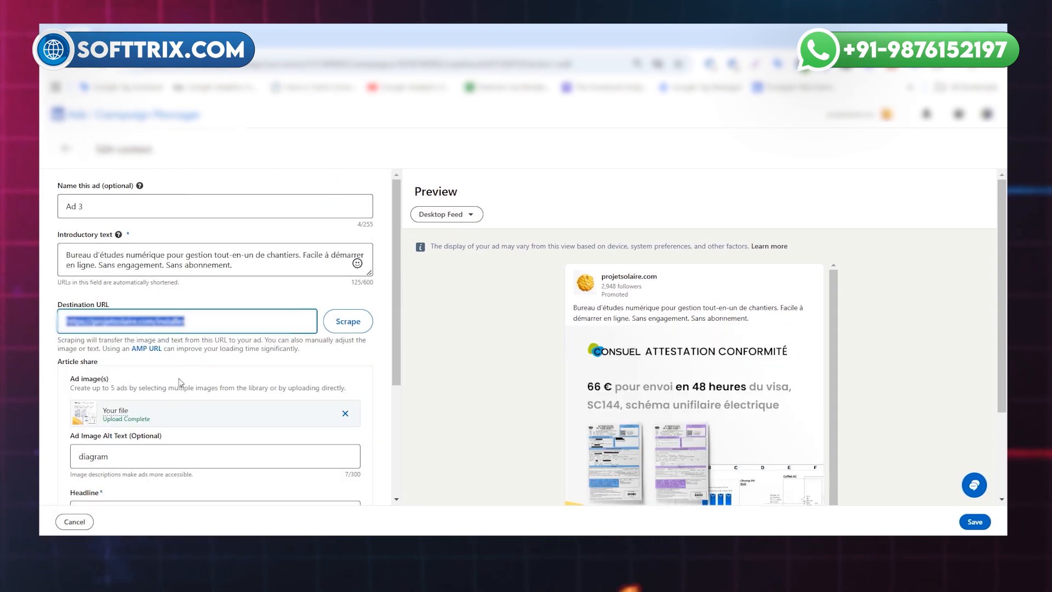
scroll(178, 383, down, 1)
triple_click(127, 448)
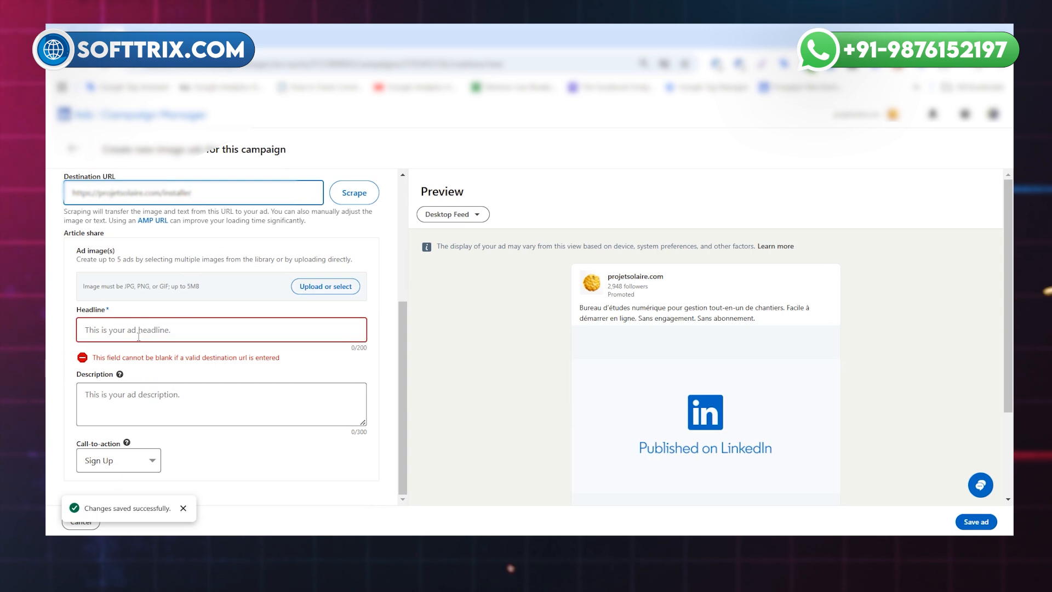
text(Sans engagement pour pros du solaire.)
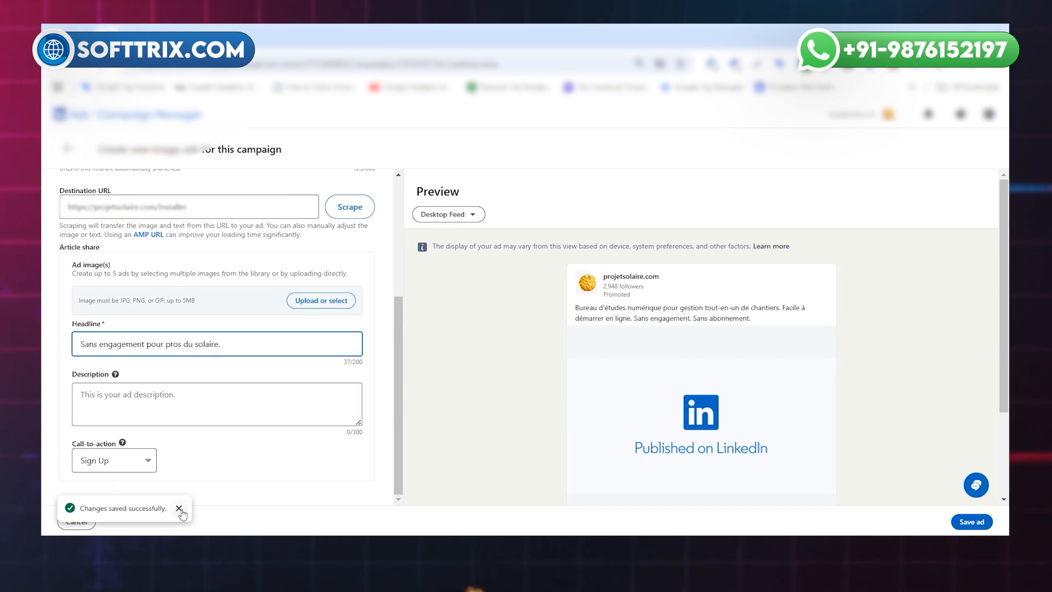
Deselect the five suggested library images and use "unnamed (2).png" as the ad's image.
scroll(212, 414, up, 2)
scroll(217, 413, up, 1)
click(334, 426)
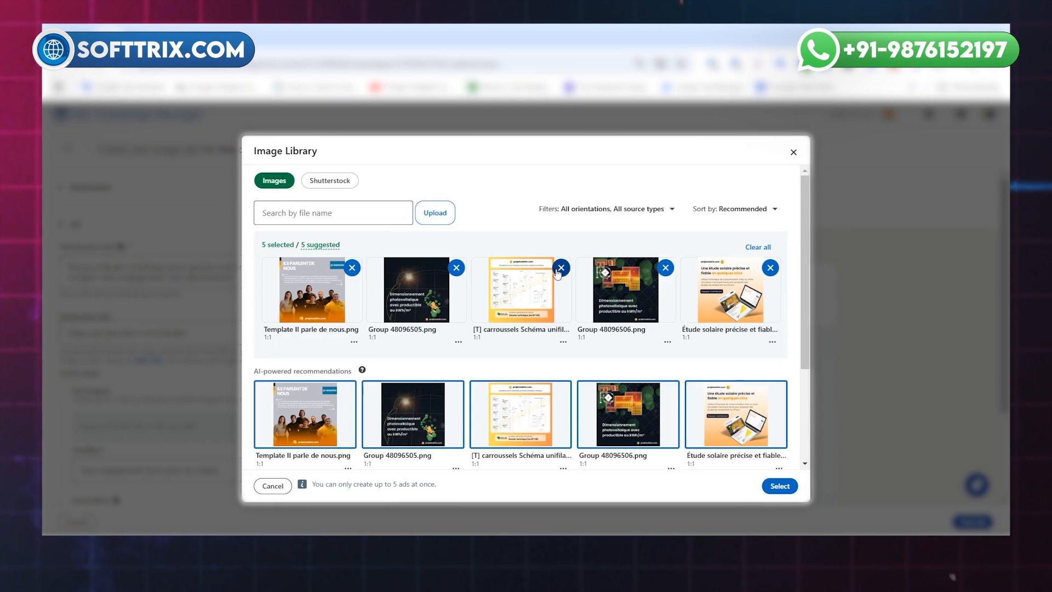
click(557, 268)
click(663, 268)
click(558, 268)
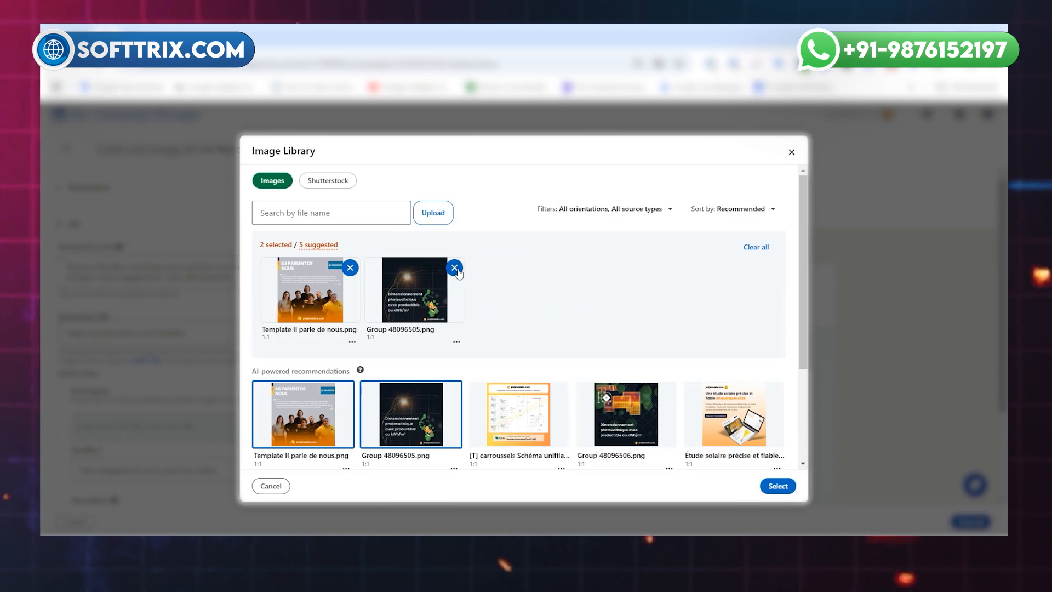
click(454, 267)
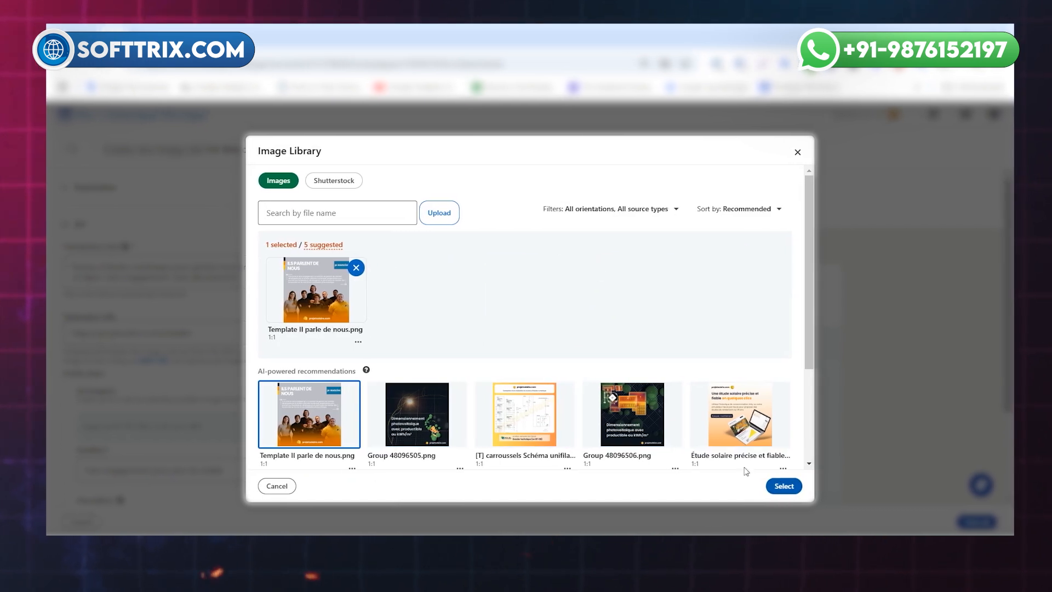
click(349, 267)
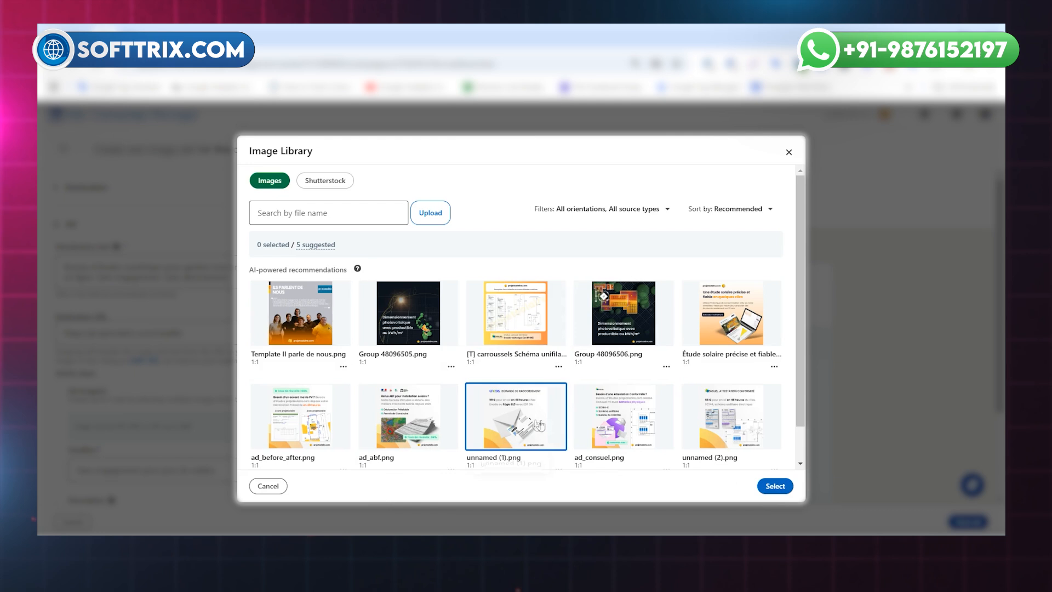
click(733, 417)
click(781, 487)
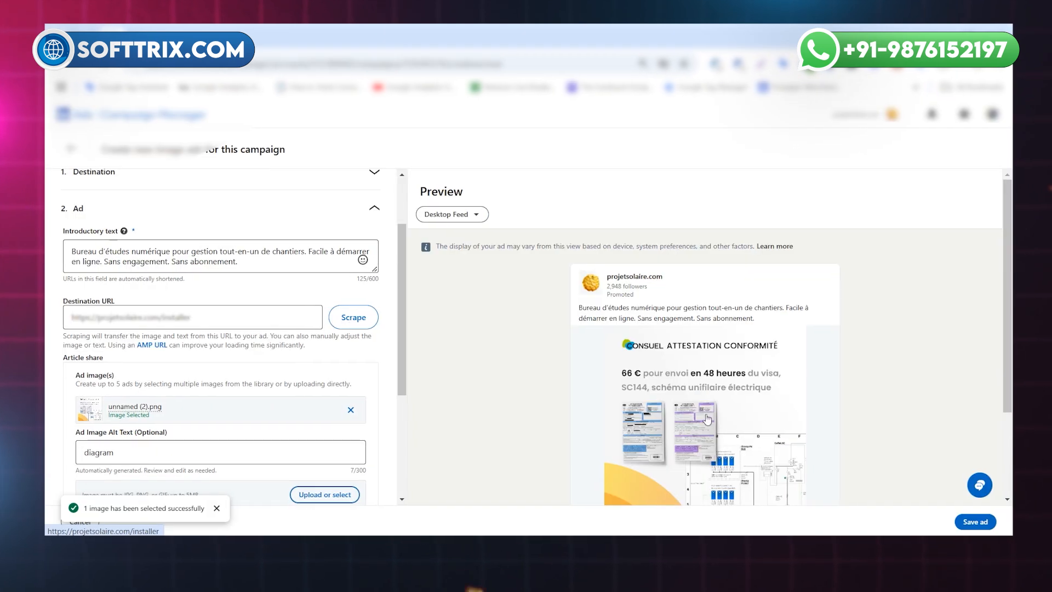
Review the ad's preview, call-to-action choices and linked lead gen form, and save the ad.
scroll(728, 438, down, 3)
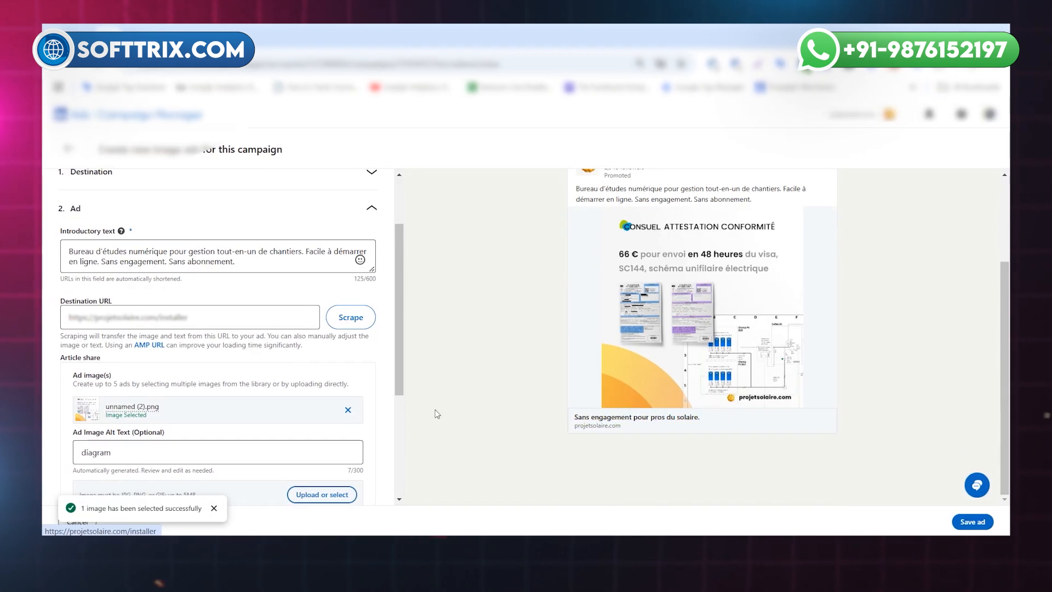
scroll(326, 402, down, 3)
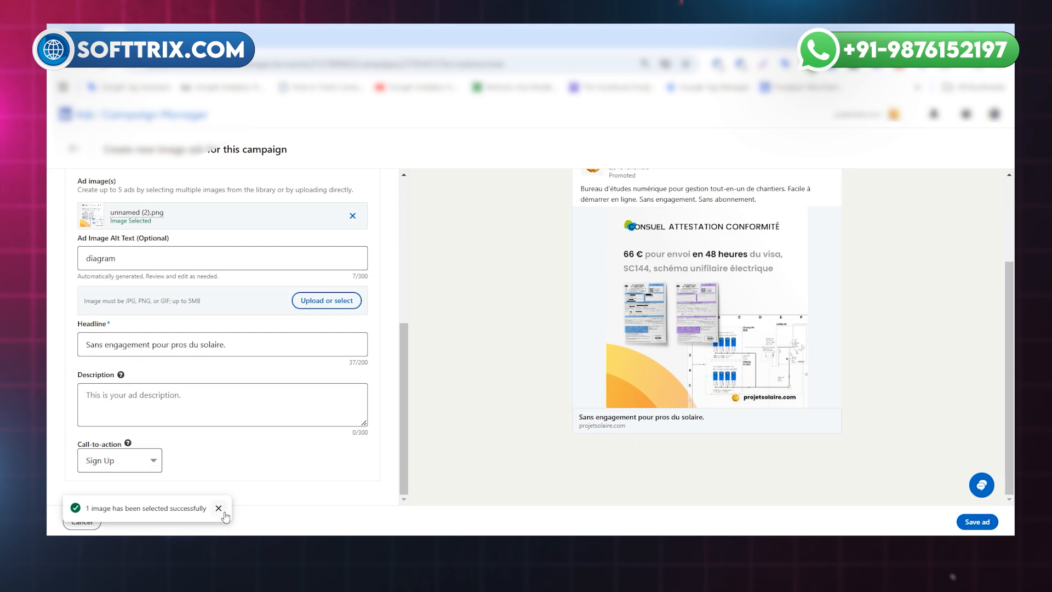
click(120, 464)
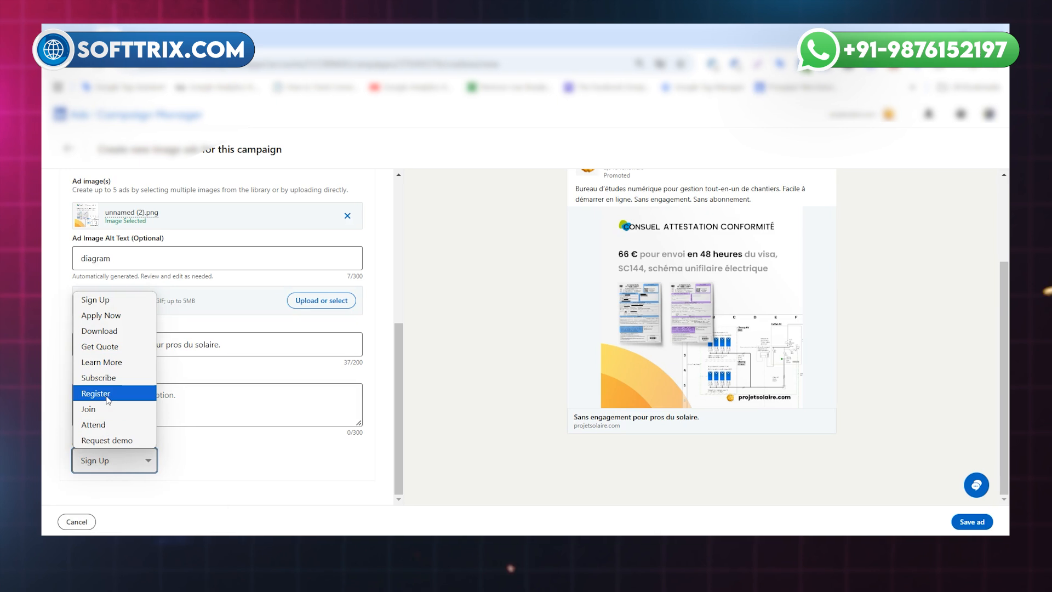
scroll(246, 408, up, 5)
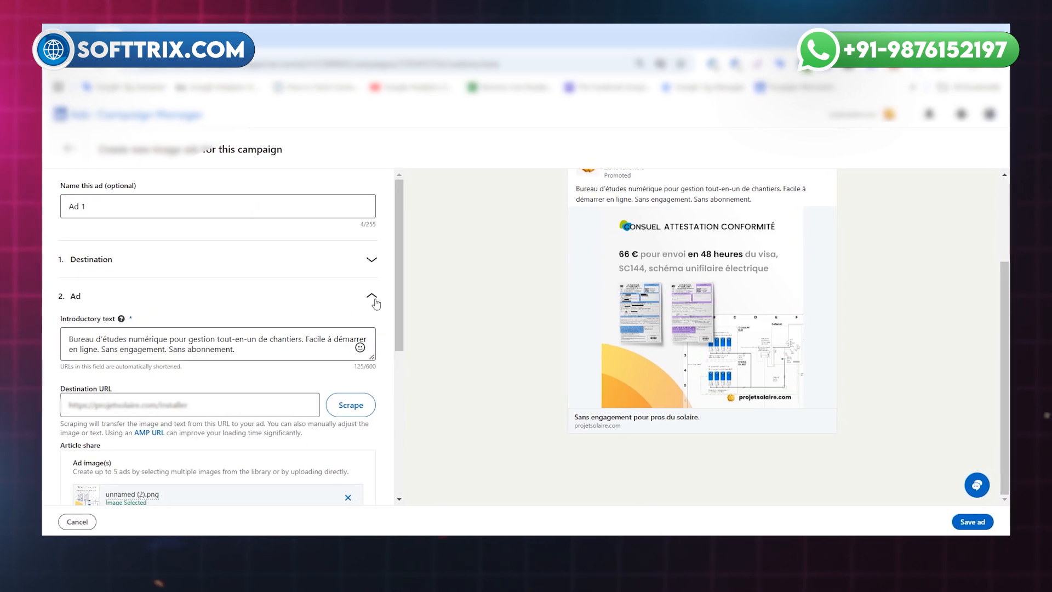
scroll(661, 391, up, 3)
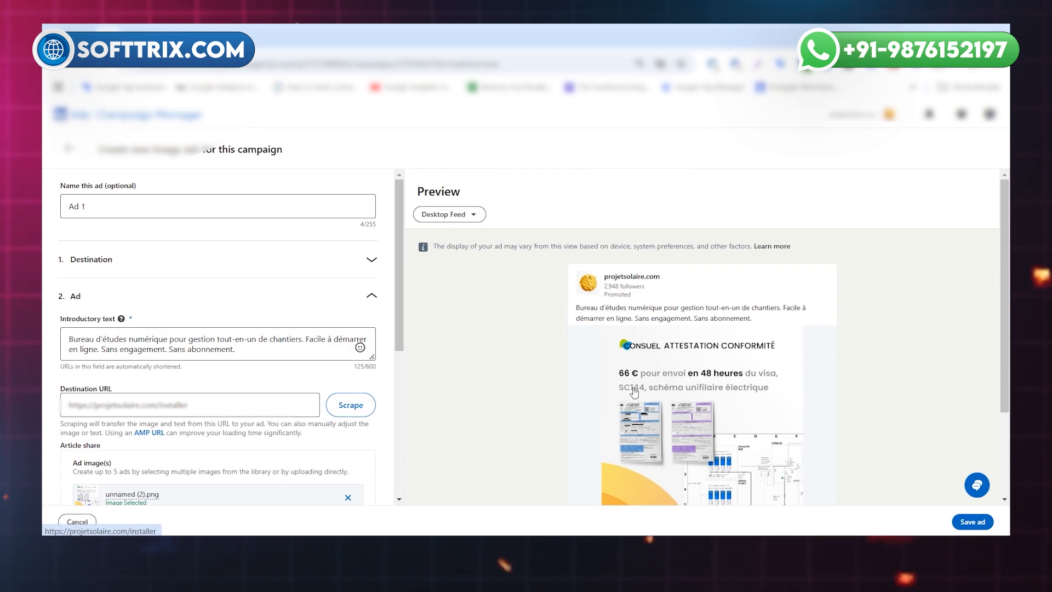
click(303, 260)
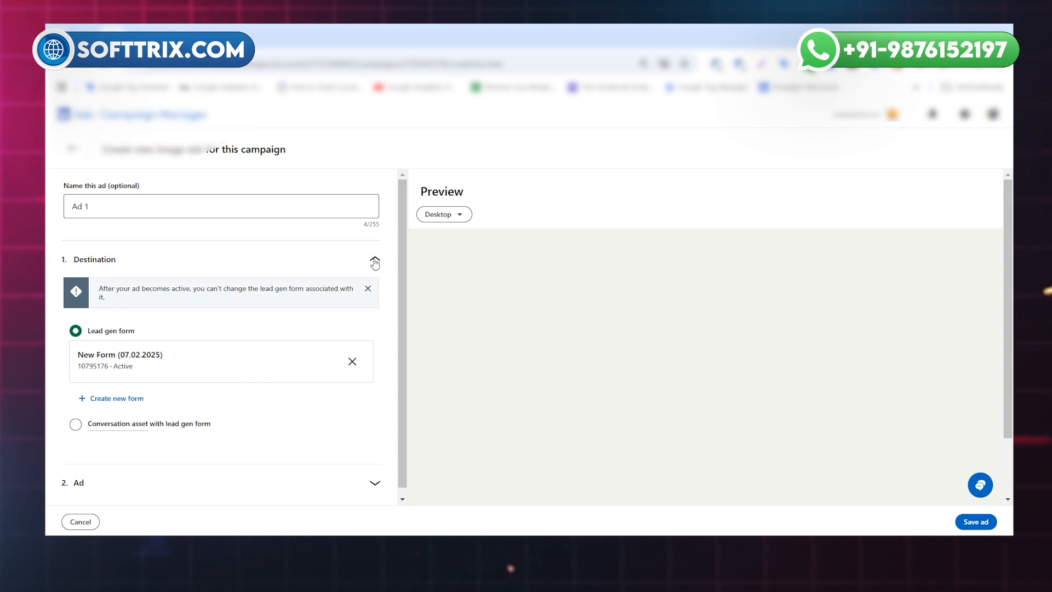
scroll(291, 387, down, 1)
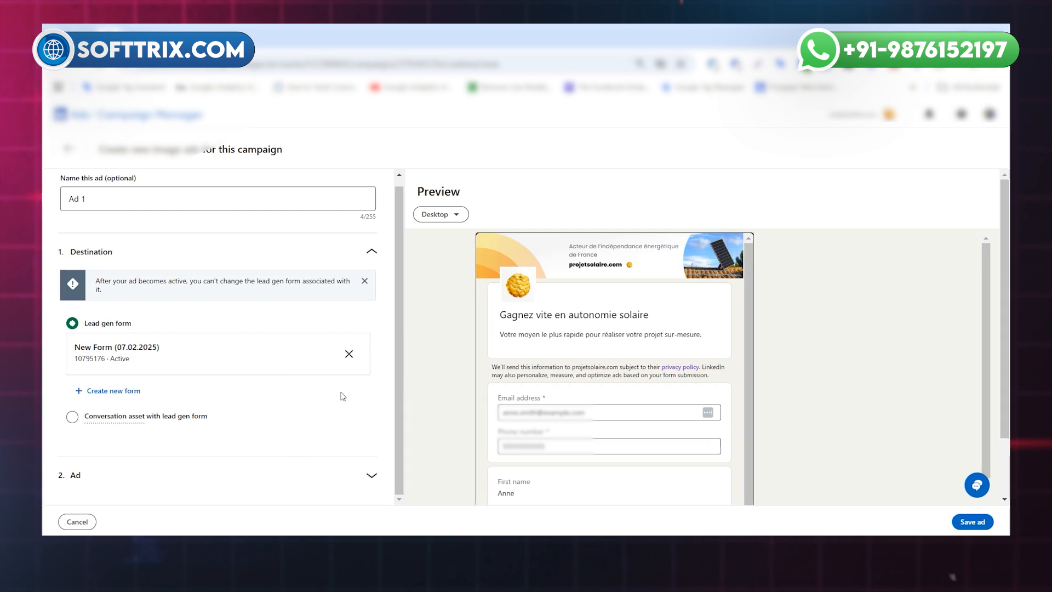
click(983, 525)
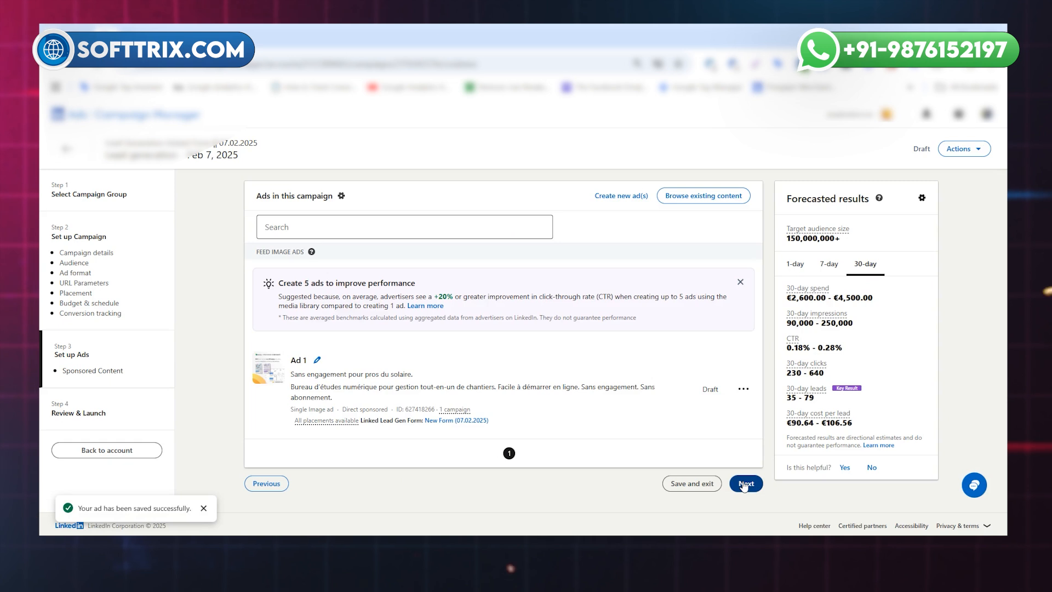
Continue to the review of the campaign and its ad, and finish the campaign setup.
click(747, 483)
scroll(748, 485, down, 10)
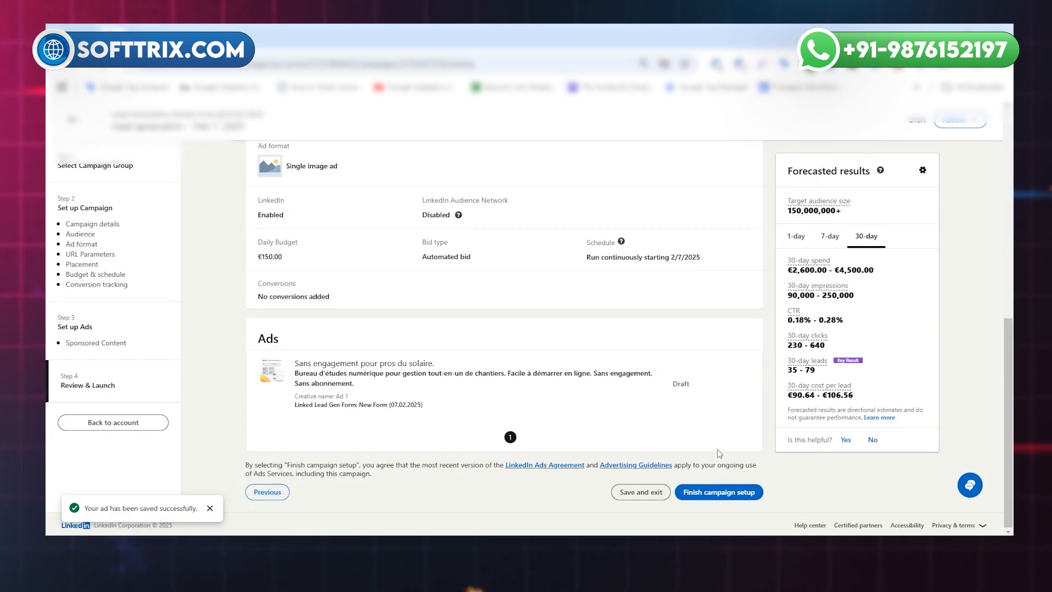
click(717, 492)
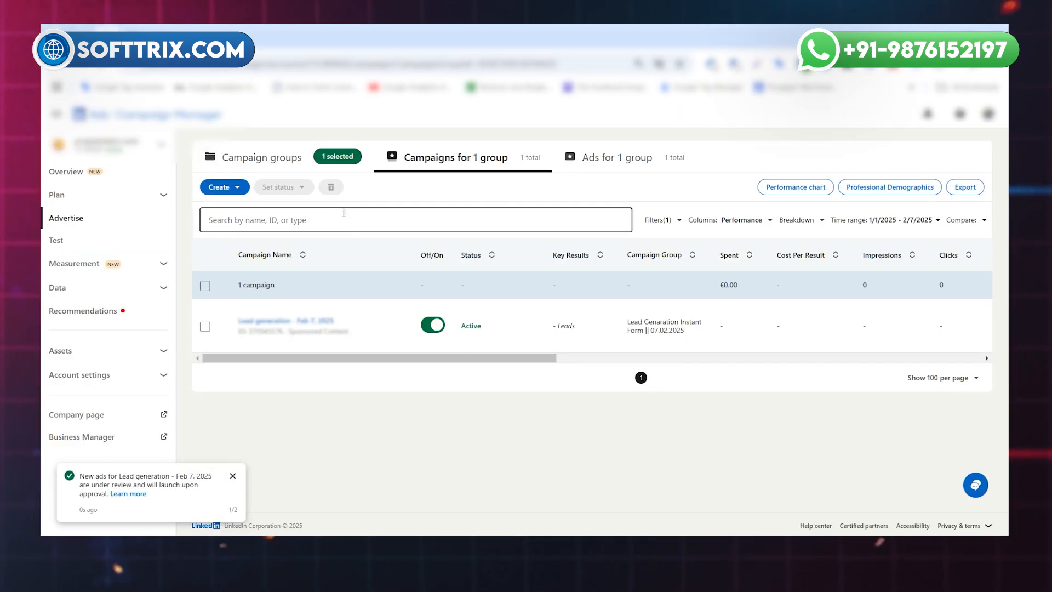
Switch off the "Lead Genaration Instant Form || 07.02.2025" campaign group and its "Lead generation - Feb 7, 2025" campaign.
click(274, 157)
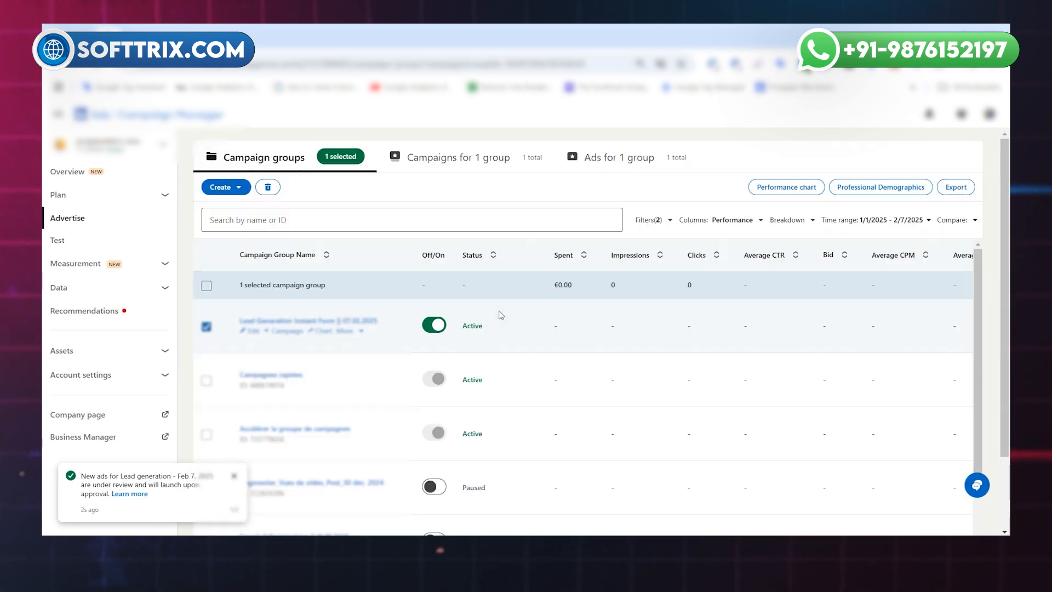
click(434, 324)
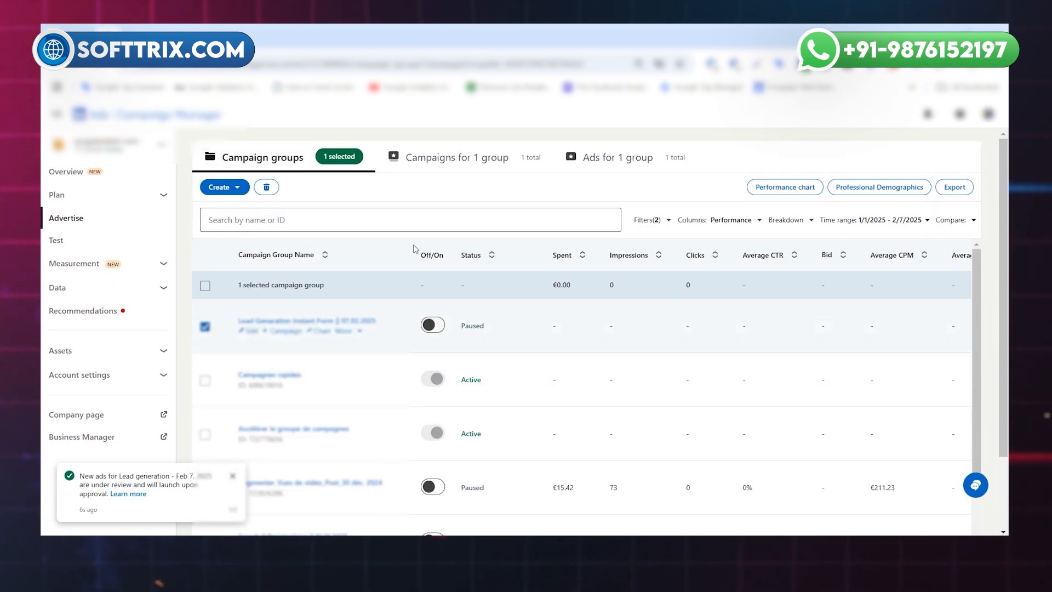
click(438, 160)
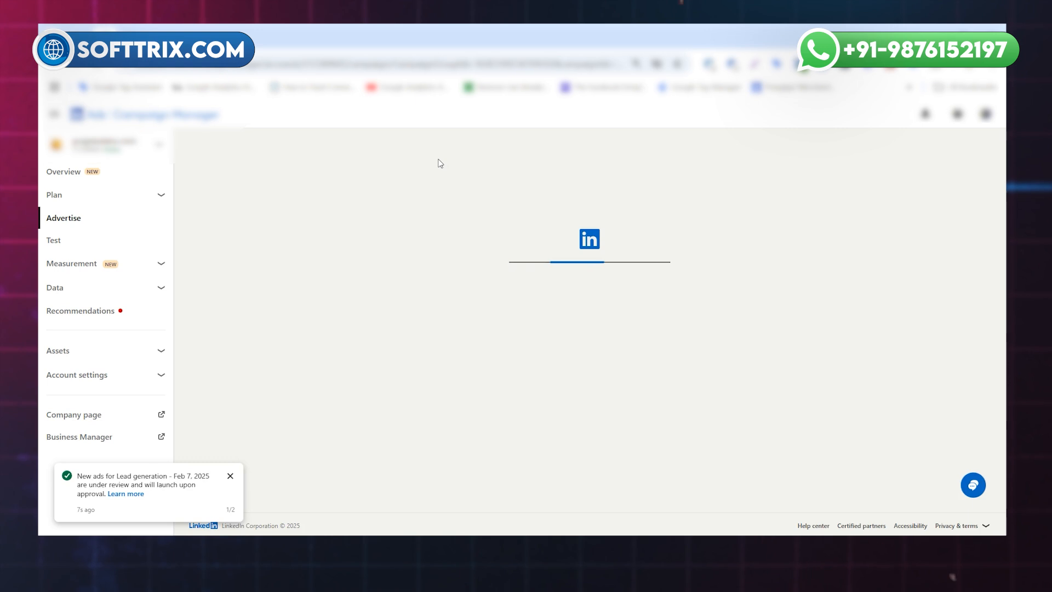
click(433, 325)
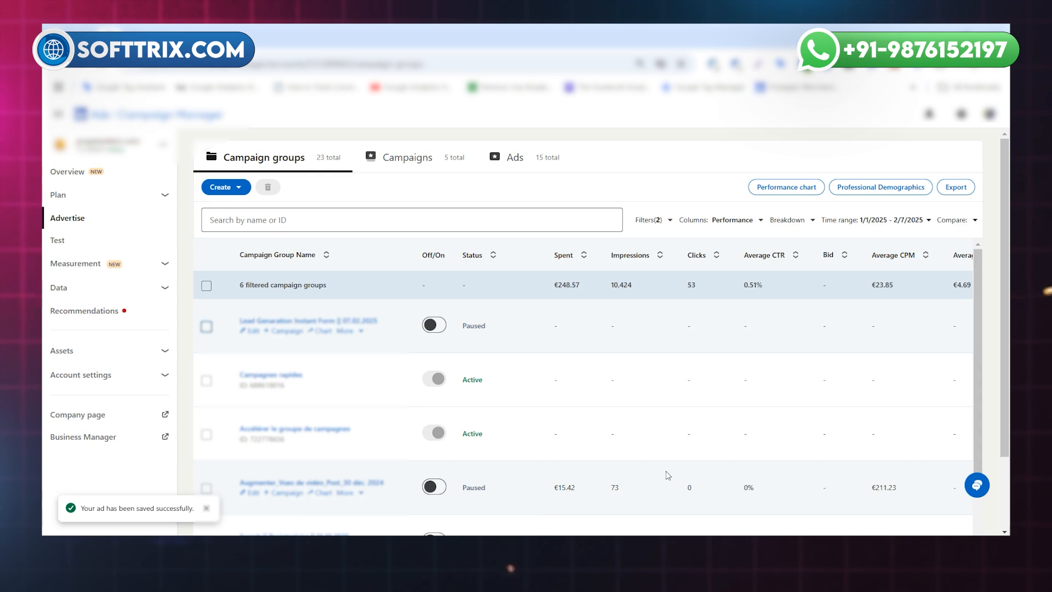
Bring the Leads and Cost Per Lead columns of the campaign groups table into view.
scroll(777, 486, down, 5)
drag(561, 471, 766, 473)
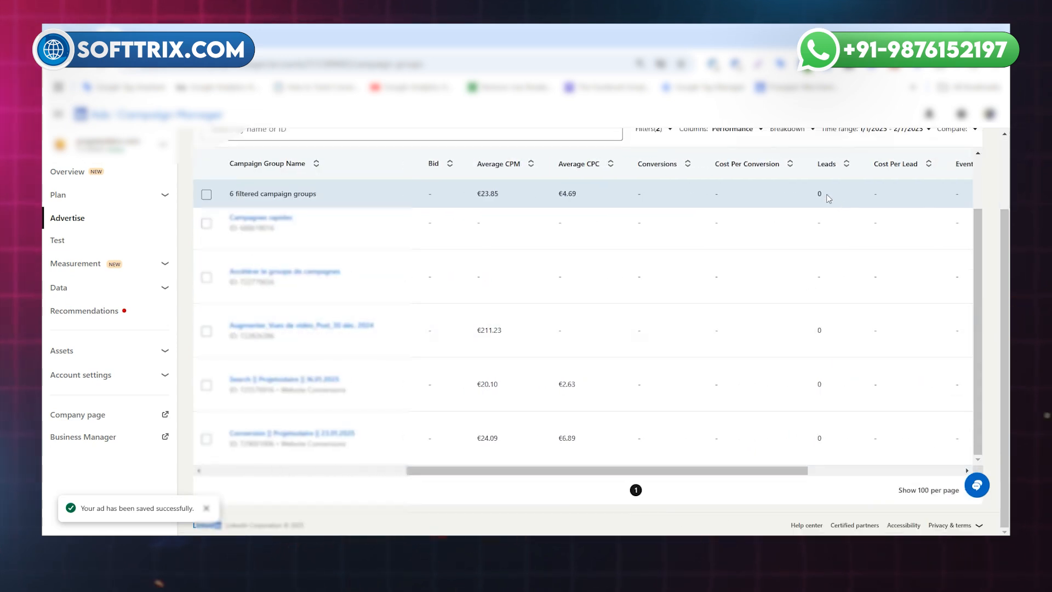